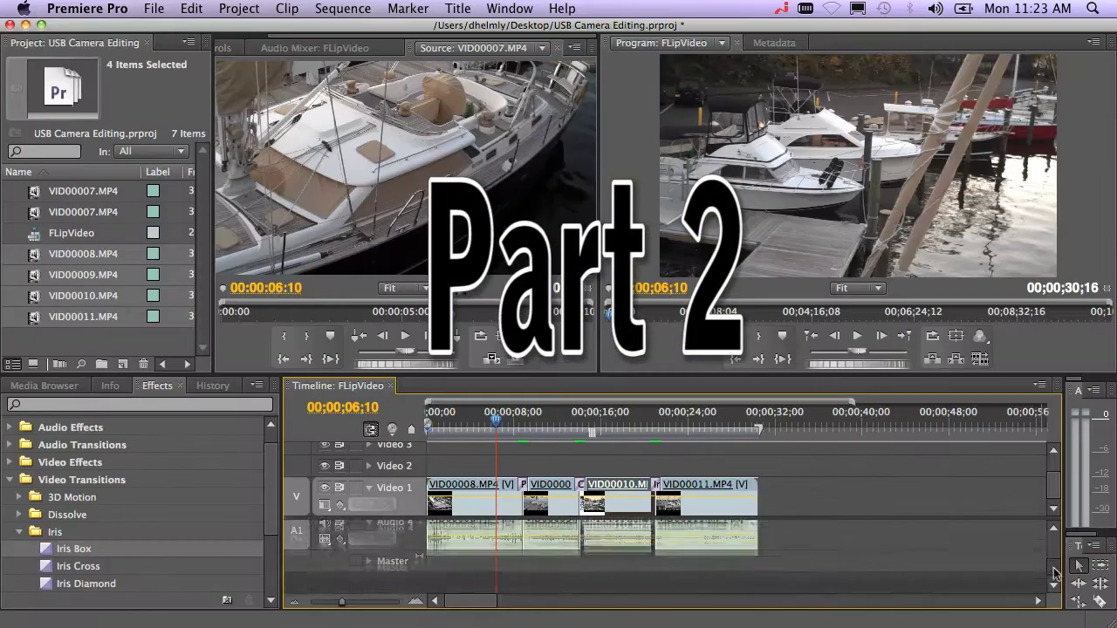
- Delete all clips from the timeline and deselect the project clips
{"action": "scroll", "coordinate": [919, 536], "scroll_direction": "up", "scroll_amount": 1}
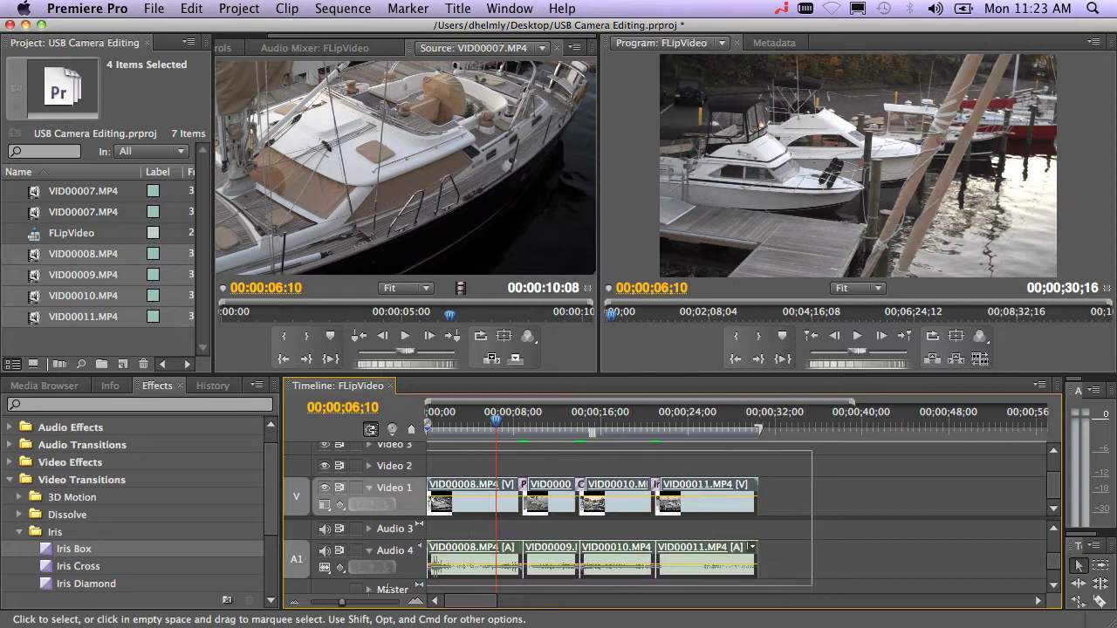
{"action": "key", "text": "Delete"}
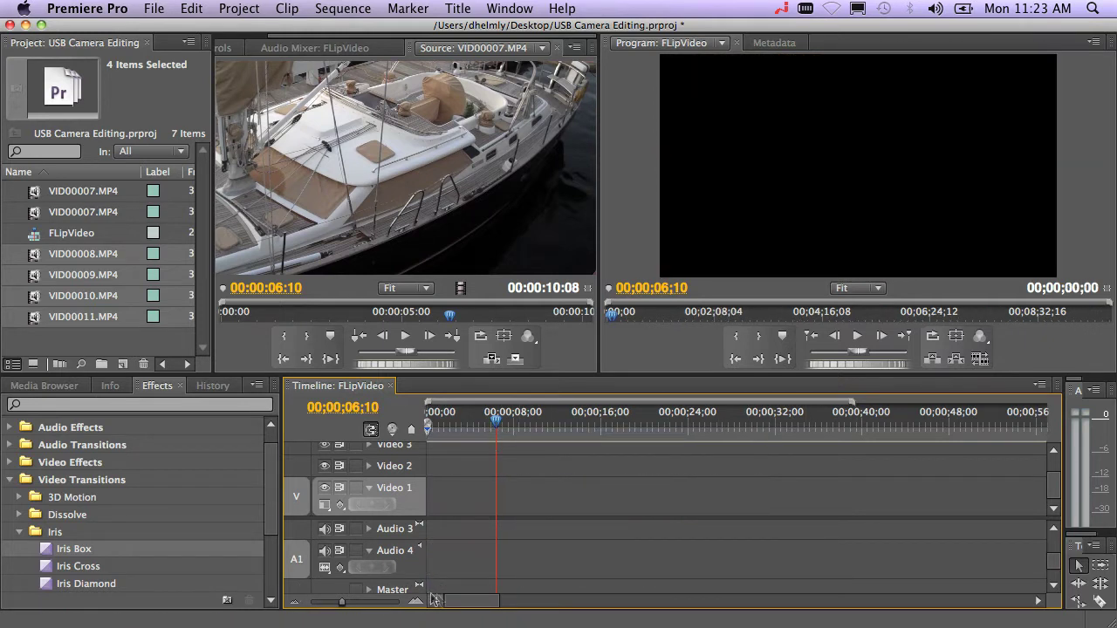
{"action": "left_click", "coordinate": [145, 345]}
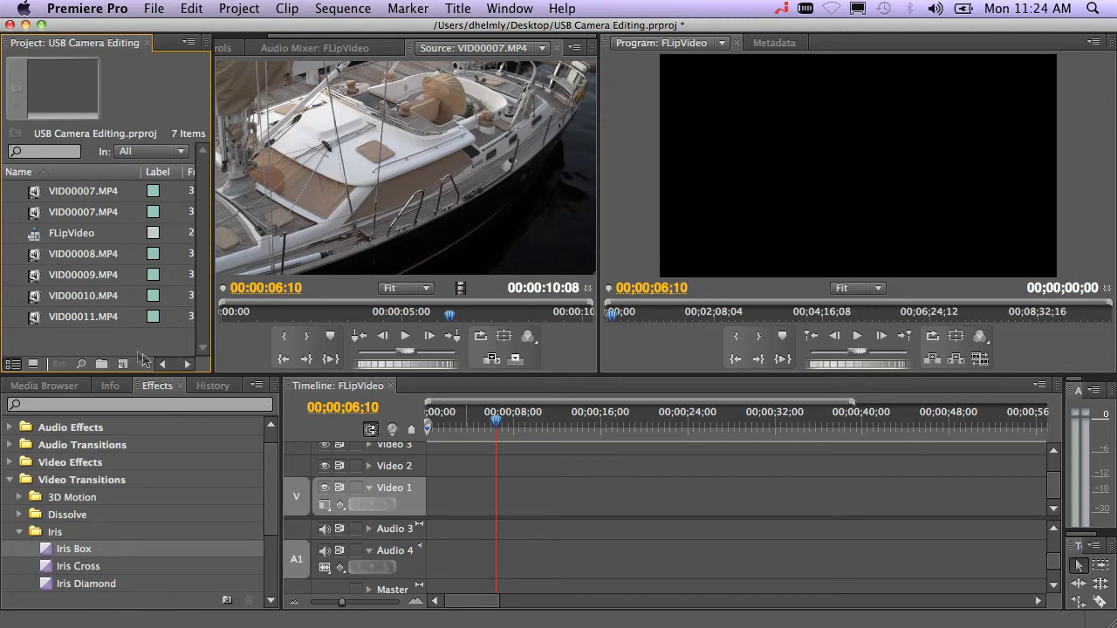
- Set the source channel mapping of clips VID00008–VID00011 to Mono as Stereo
{"action": "left_click", "coordinate": [50, 317]}
{"action": "left_click", "coordinate": [53, 254], "text": "shift"}
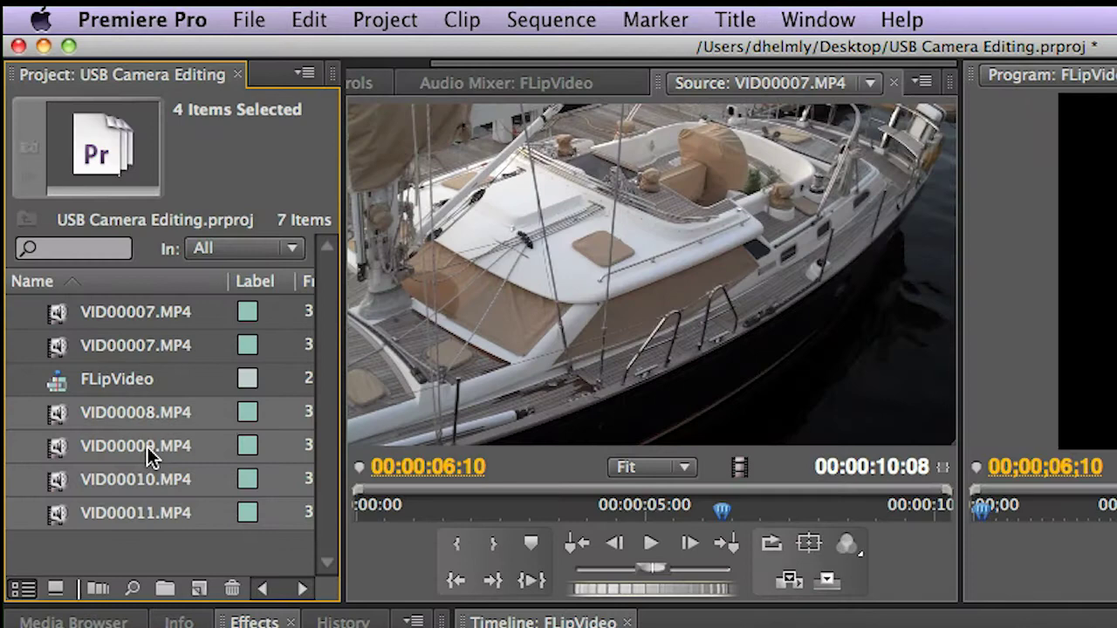
{"action": "left_click", "coordinate": [463, 21]}
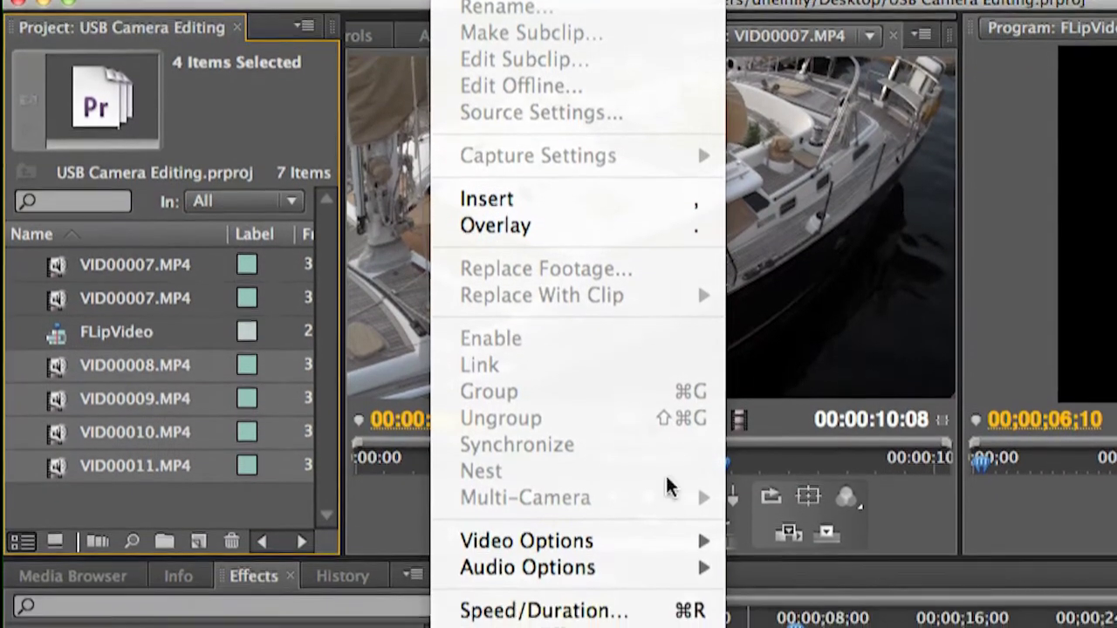
{"action": "mouse_move", "coordinate": [673, 626]}
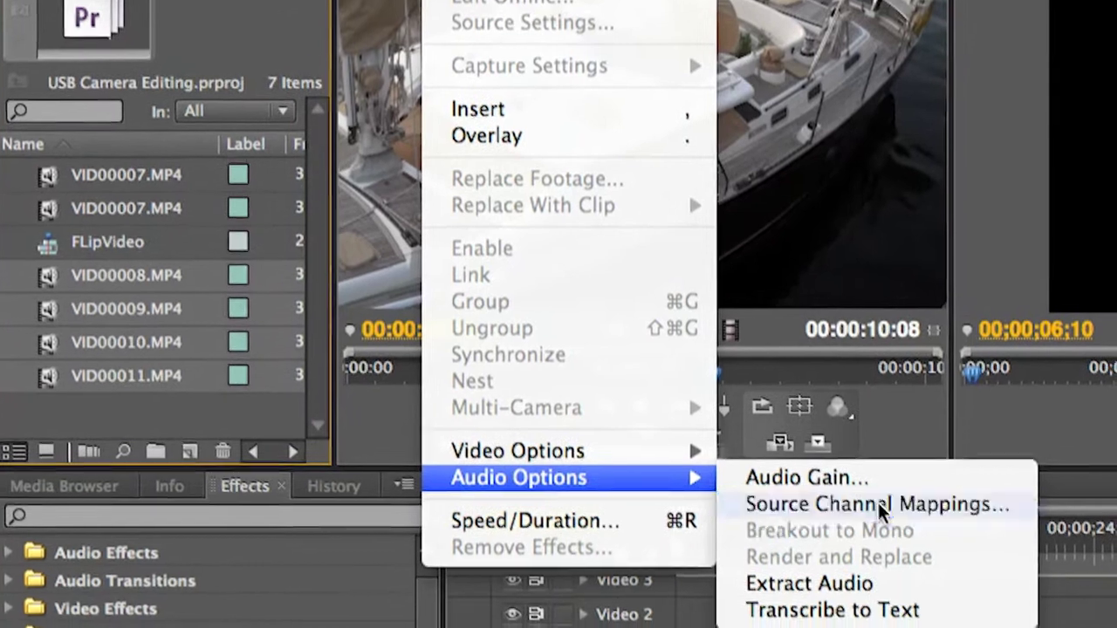
{"action": "left_click", "coordinate": [882, 573]}
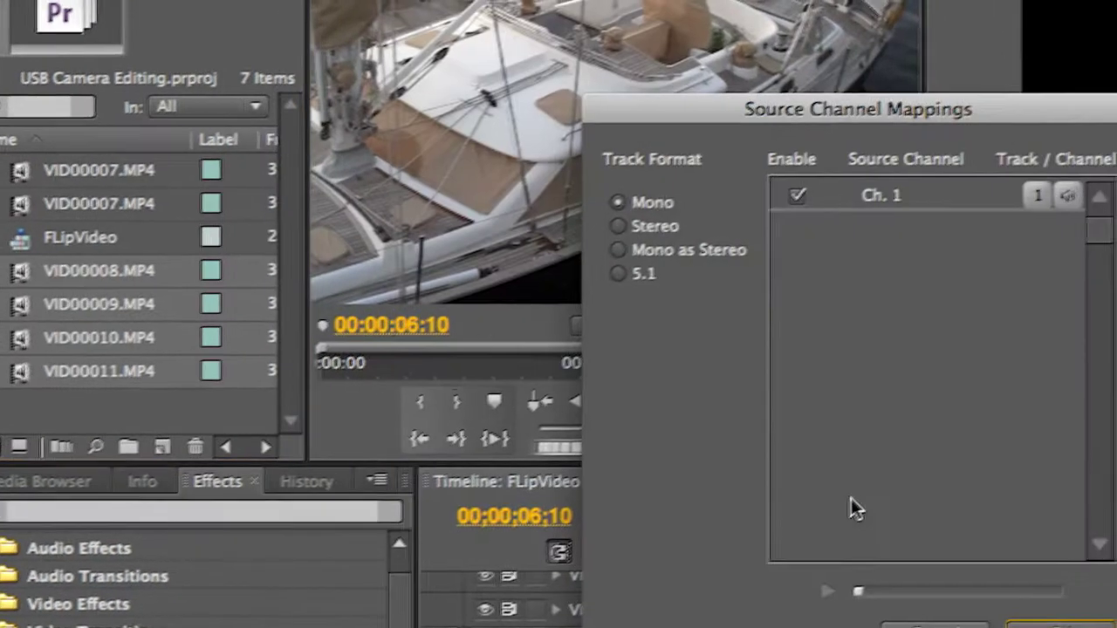
{"action": "left_click", "coordinate": [723, 255]}
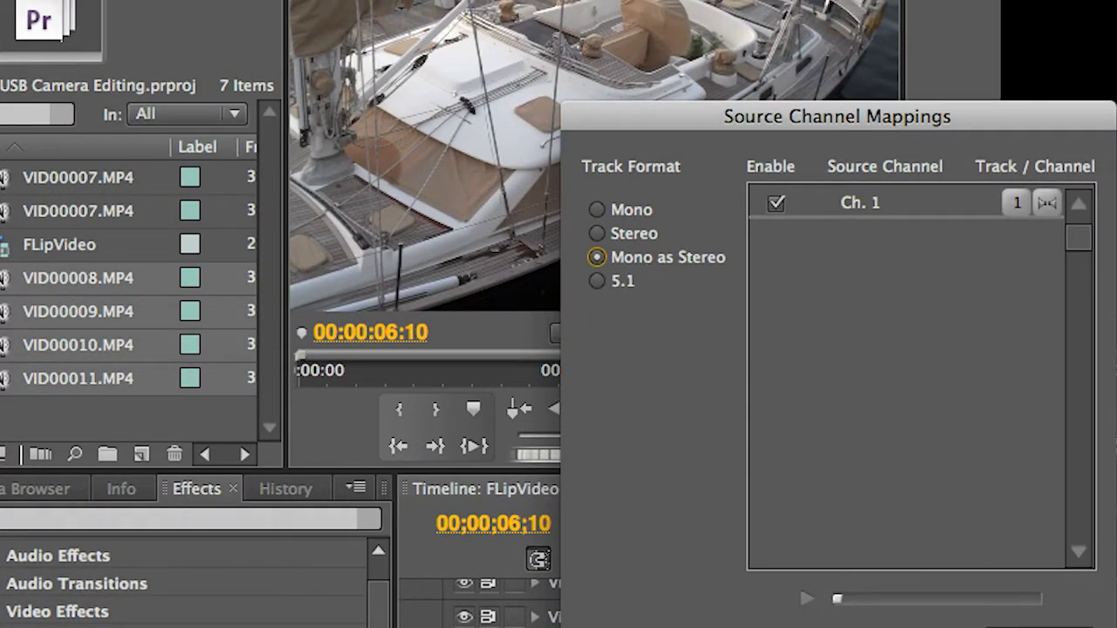
{"action": "left_click", "coordinate": [1007, 627]}
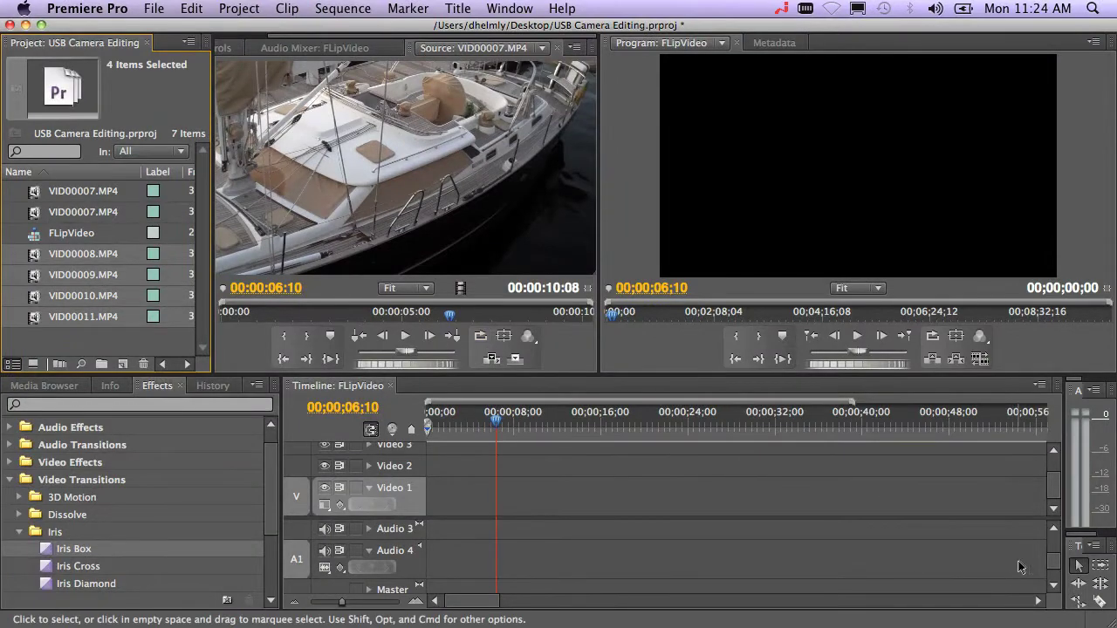
- Drag VID00011, VID00008, VID00009 and VID00010 onto the start of Video 1/Audio 1
{"action": "left_click_drag", "start_coordinate": [1054, 563], "coordinate": [1054, 545]}
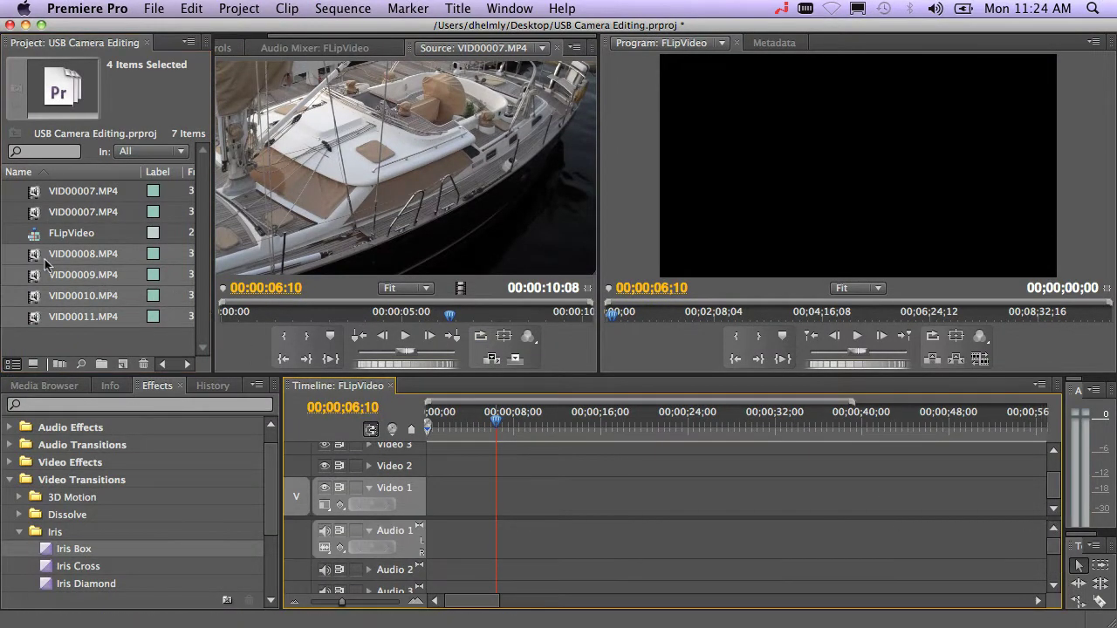
{"action": "left_click_drag", "start_coordinate": [45, 264], "coordinate": [427, 493]}
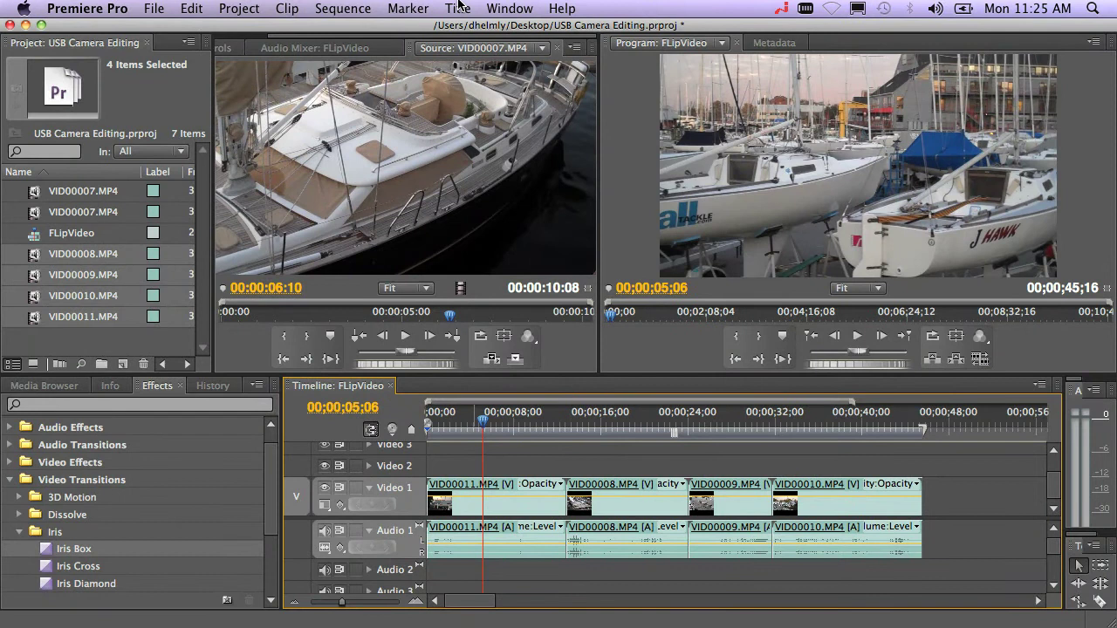
- Create a default still title reading 'Boat Show 2009' positioned at the lower right
{"action": "left_click", "coordinate": [458, 8]}
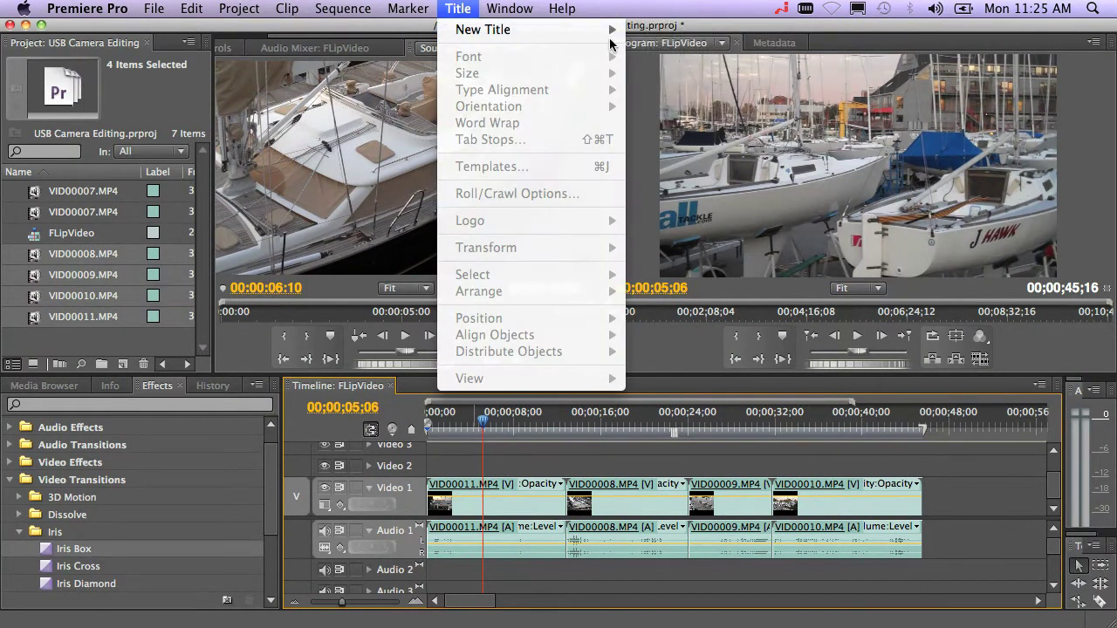
{"action": "mouse_move", "coordinate": [611, 29]}
{"action": "left_click", "coordinate": [656, 35]}
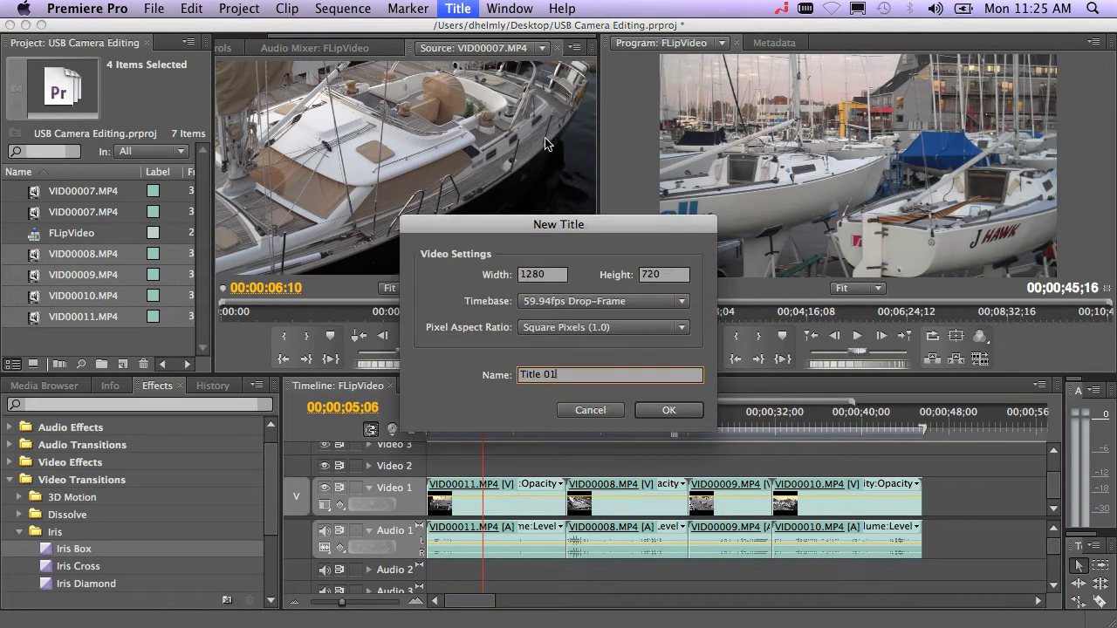
{"action": "left_click", "coordinate": [667, 409]}
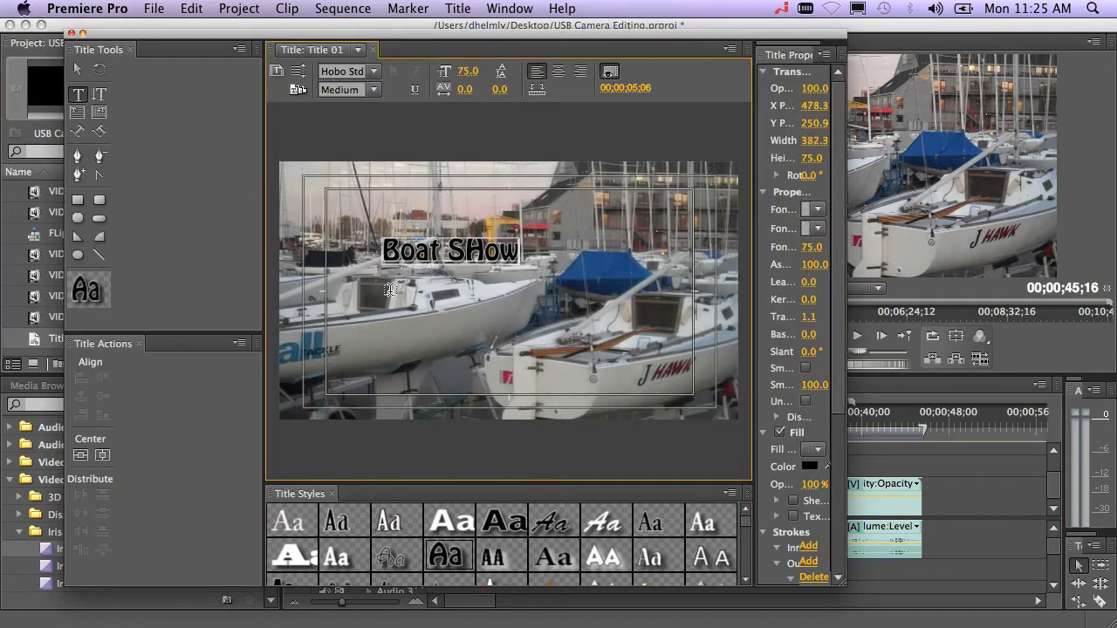
{"action": "type", "text": "2009"}
{"action": "left_click_drag", "start_coordinate": [489, 262], "coordinate": [567, 384]}
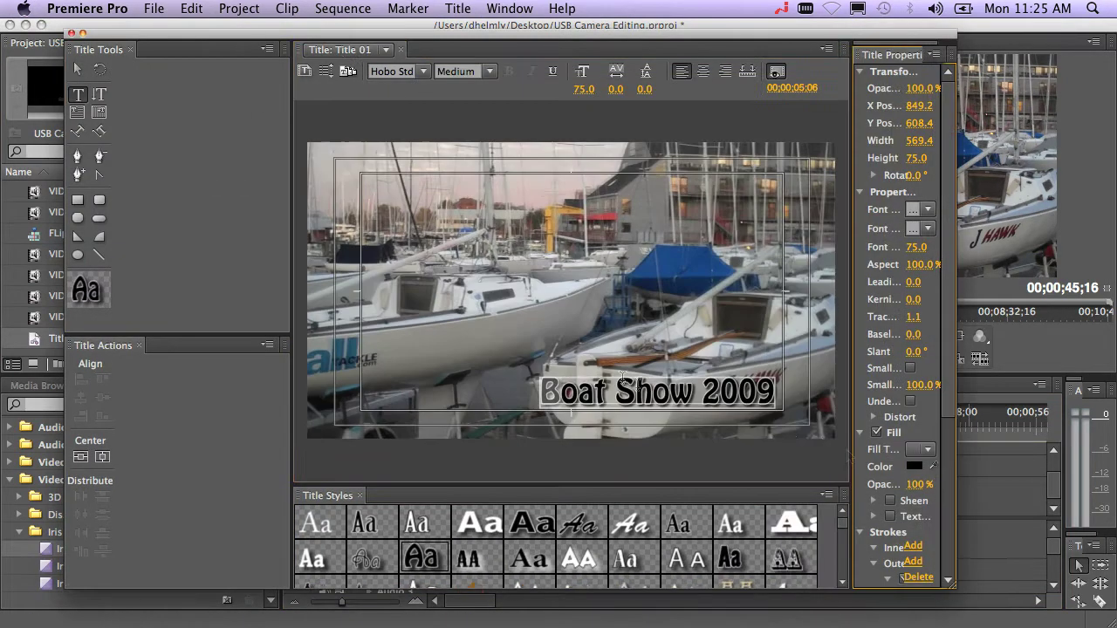
- Colour B, S and 09 boat-cover blue, then place Title 01 on Video 2 near the start
{"action": "left_click", "coordinate": [933, 466]}
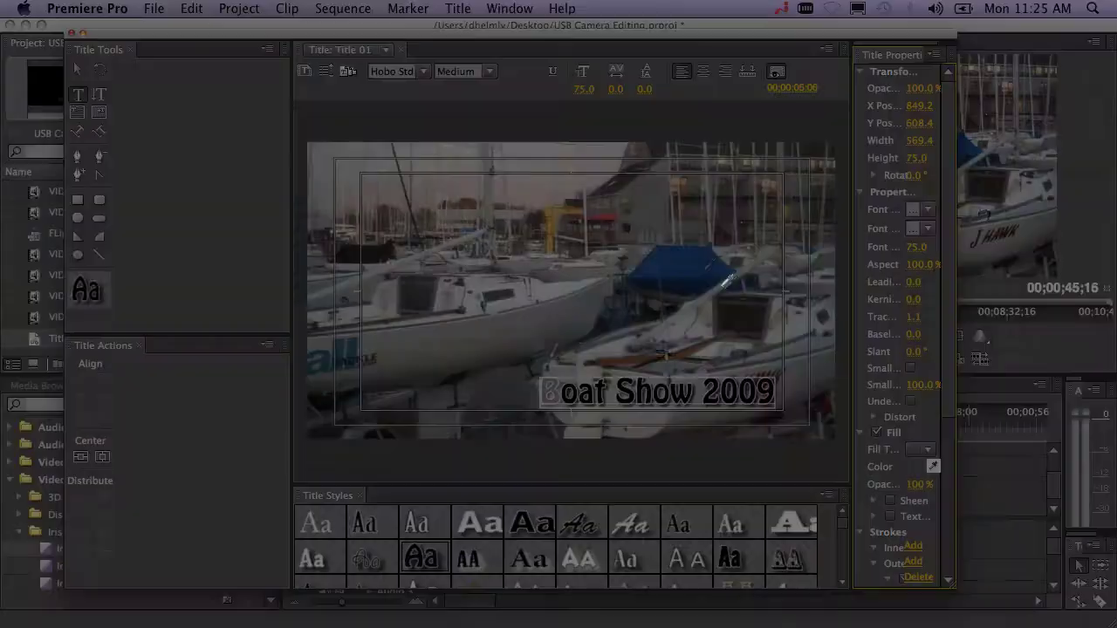
{"action": "left_click", "coordinate": [664, 262]}
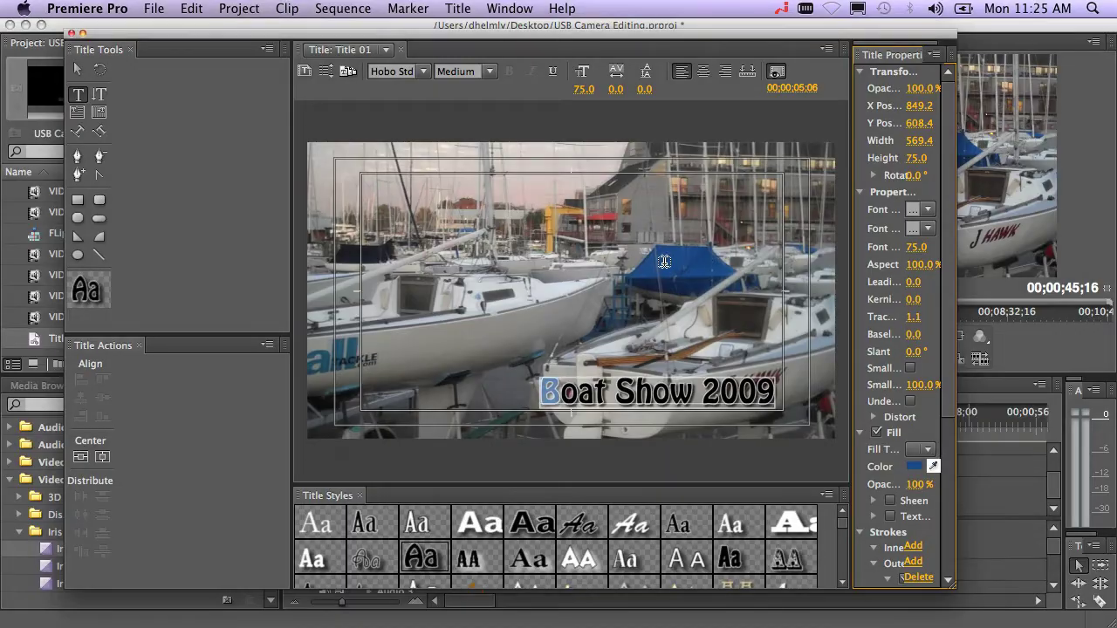
{"action": "key", "text": "Right"}
{"action": "key", "text": "Right"}
{"action": "key", "text": "Right"}
{"action": "key", "text": "Right"}
{"action": "key", "text": "Right"}
{"action": "key", "text": "Right"}
{"action": "key", "text": "shift+Left"}
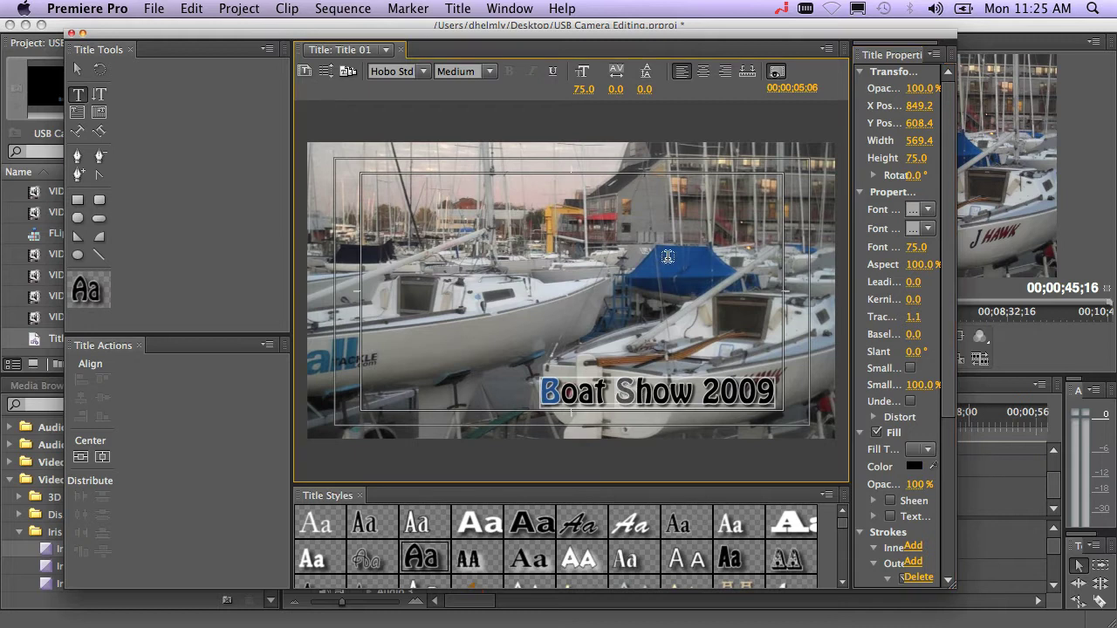
{"action": "left_click", "coordinate": [933, 466]}
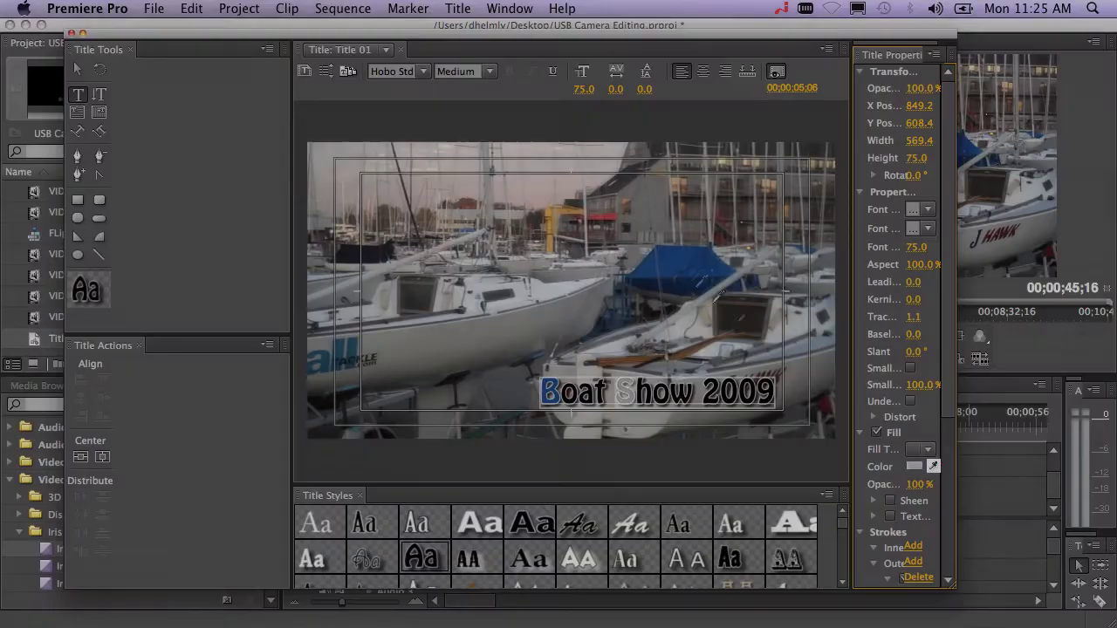
{"action": "left_click", "coordinate": [719, 296]}
{"action": "key", "text": "End"}
{"action": "key", "text": "shift+Left"}
{"action": "key", "text": "shift+Left"}
{"action": "left_click", "coordinate": [933, 466]}
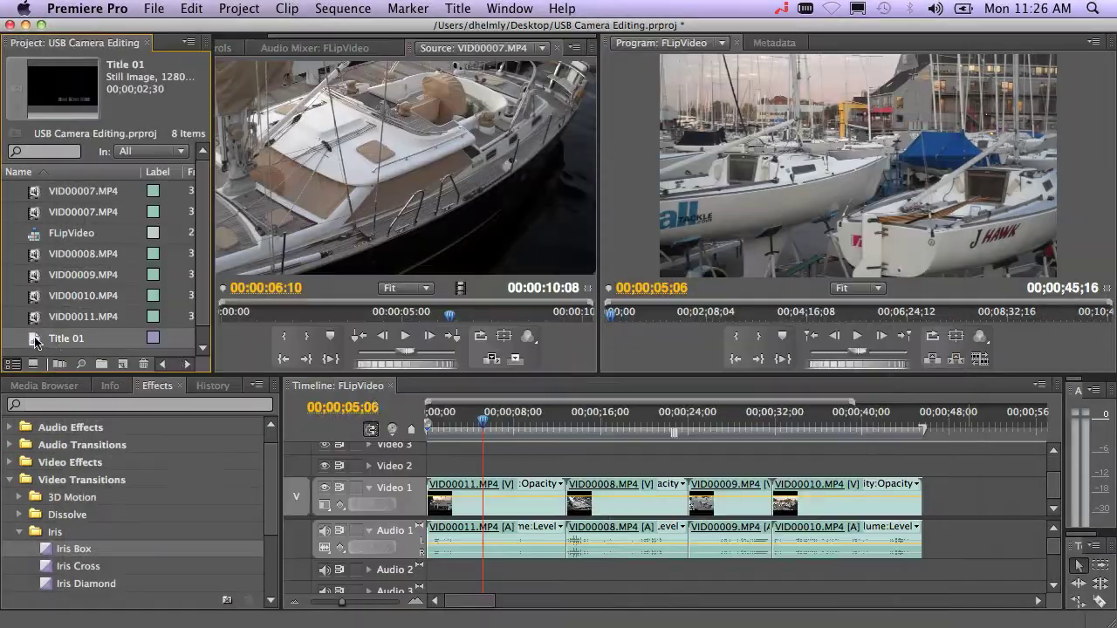
{"action": "left_click_drag", "start_coordinate": [35, 338], "coordinate": [820, 467]}
{"action": "left_click_drag", "start_coordinate": [742, 467], "coordinate": [469, 472]}
- Cue to 00;00;02;10 and play the sequence in a full-window Program monitor
{"action": "left_click", "coordinate": [452, 422]}
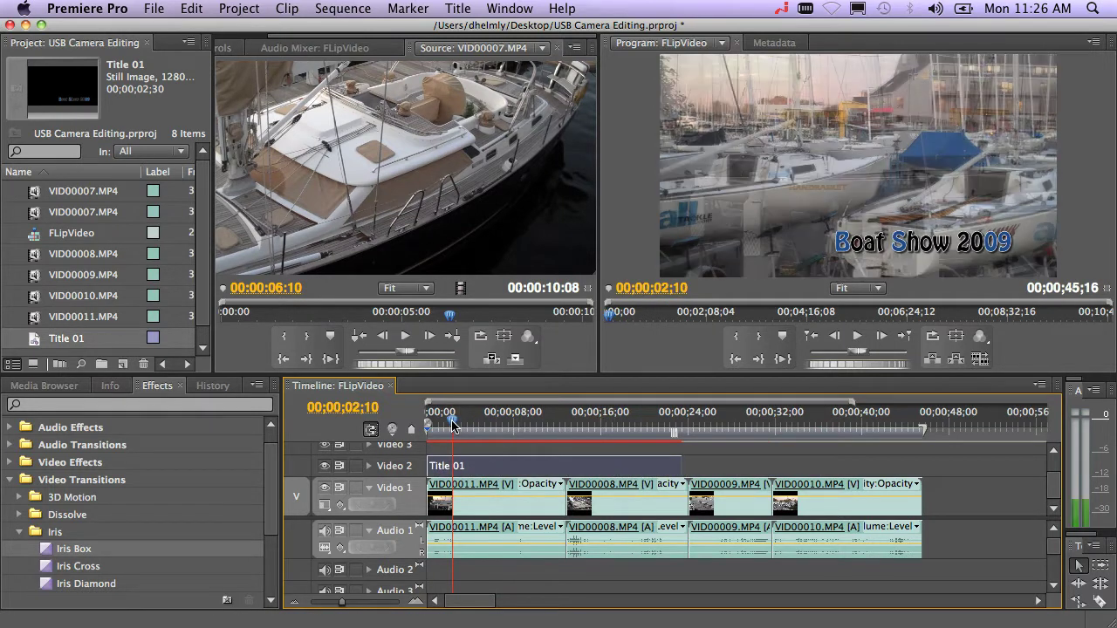
{"action": "key", "text": "grave"}
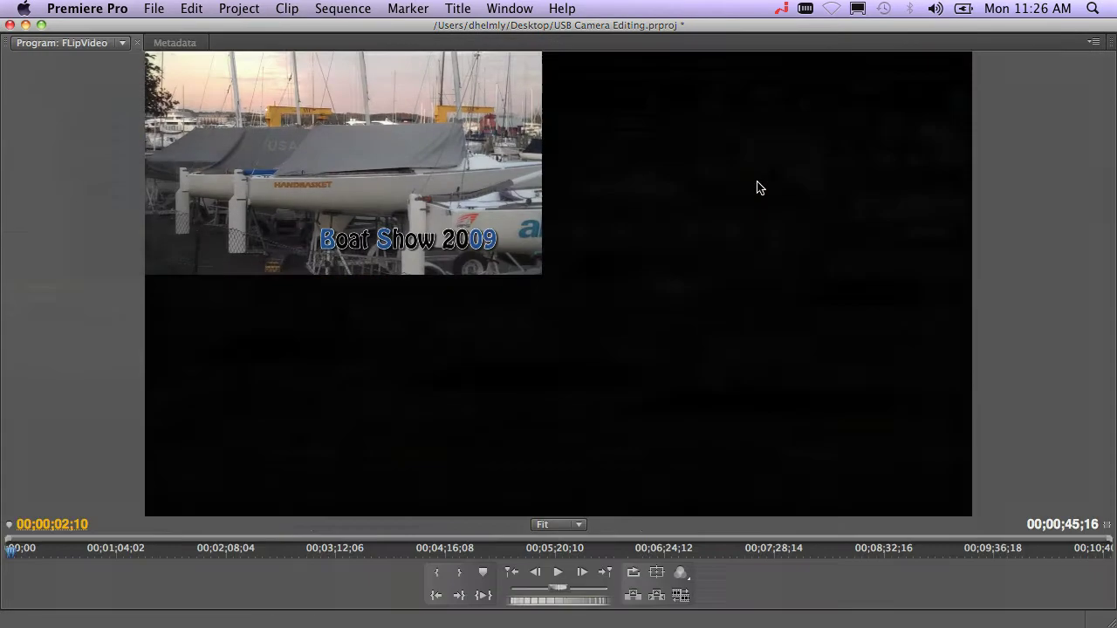
{"action": "key", "text": "space"}
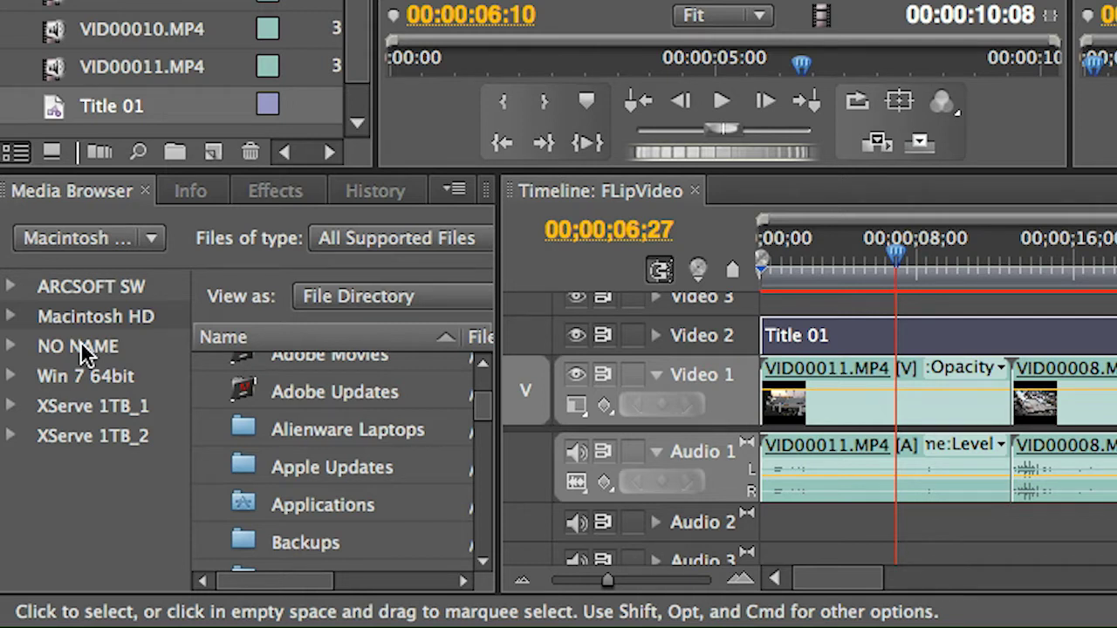
- Browse from the NO NAME card's DCIM folder to the Macintosh HD 117EKZi8 folder of MOV clips
{"action": "left_click", "coordinate": [84, 353]}
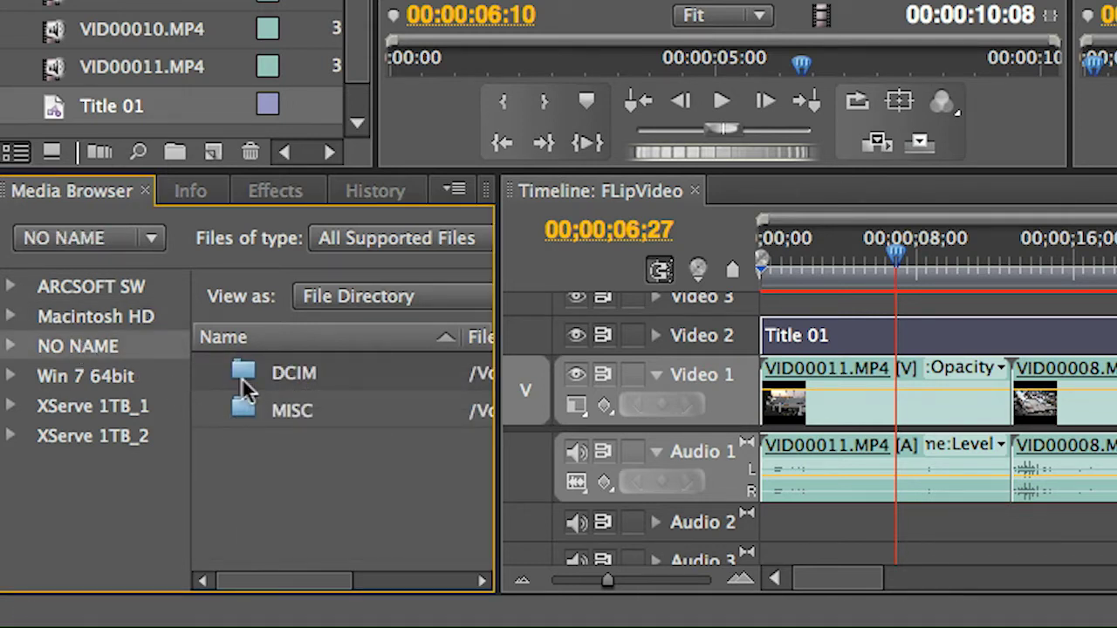
{"action": "double_click", "coordinate": [242, 376]}
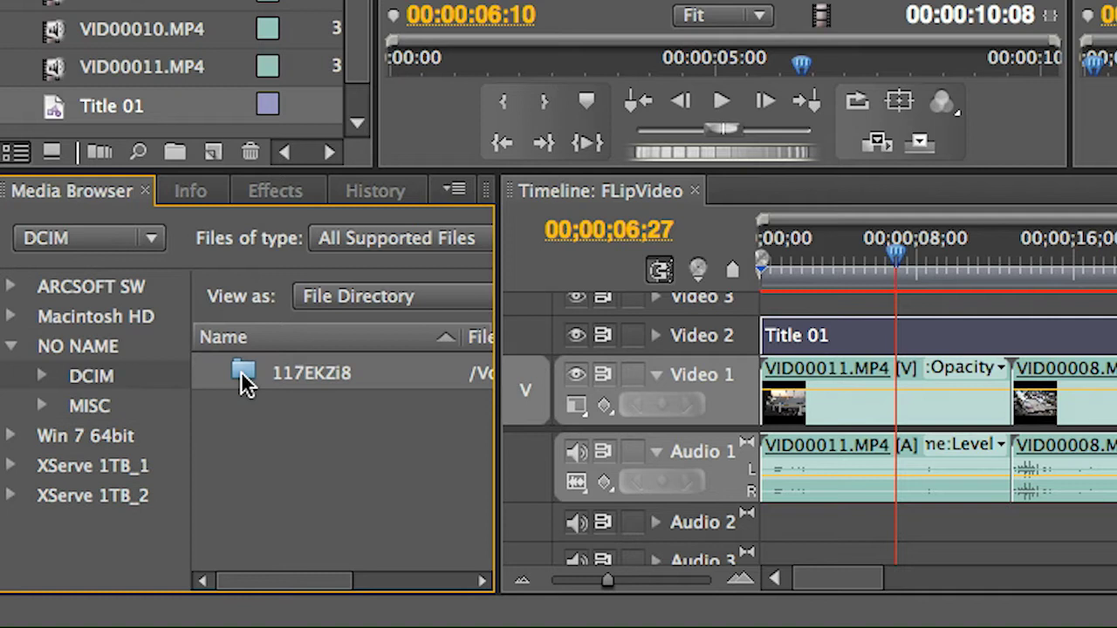
{"action": "double_click", "coordinate": [245, 376]}
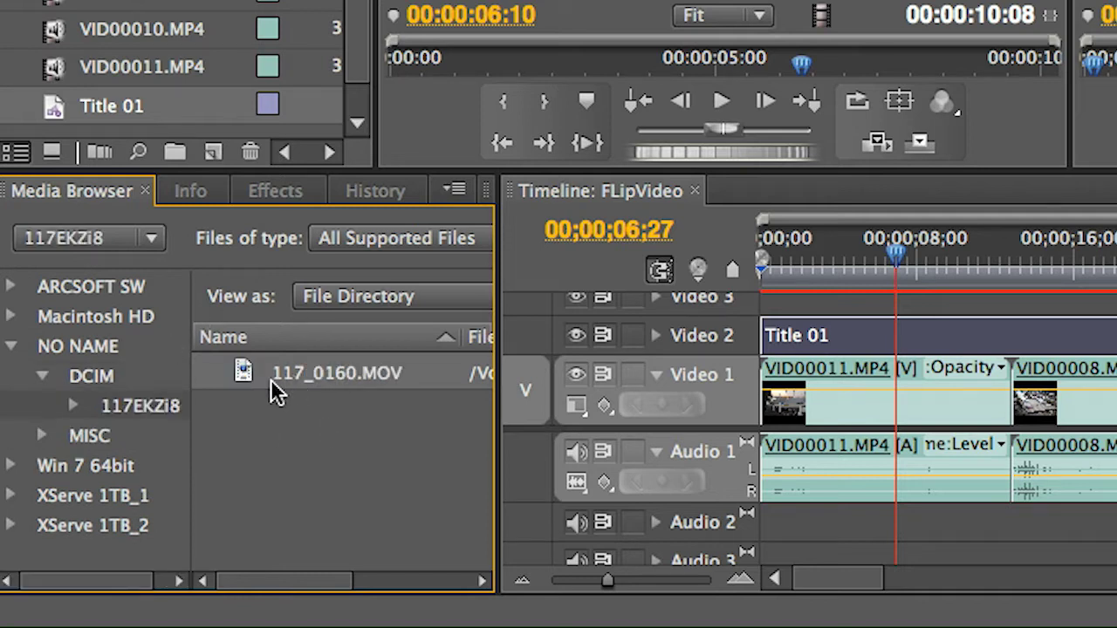
{"action": "left_click", "coordinate": [10, 346]}
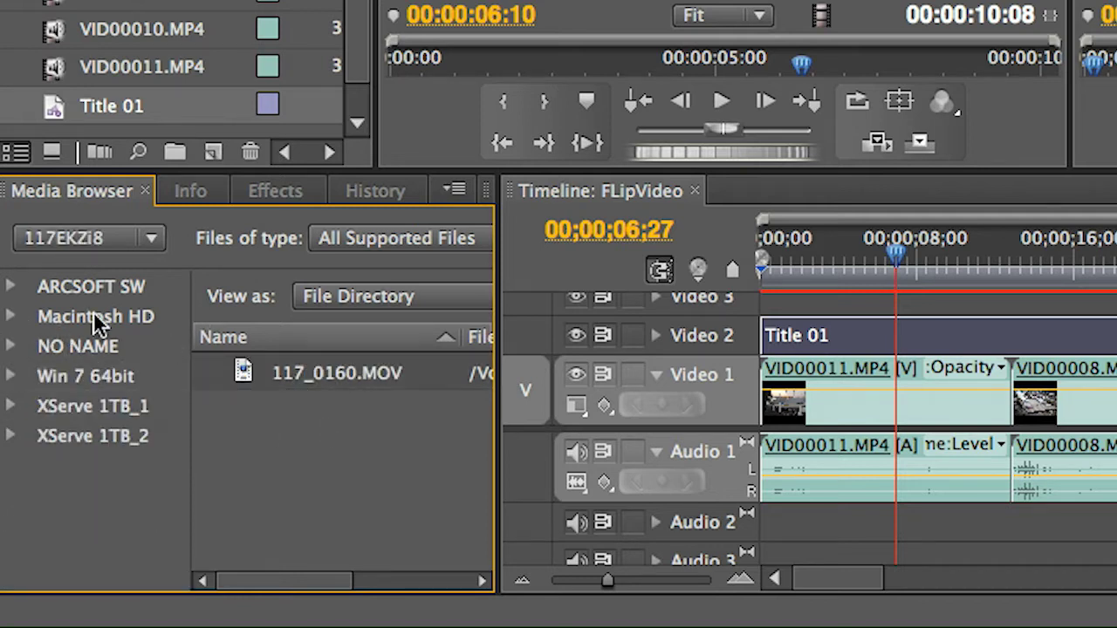
{"action": "double_click", "coordinate": [93, 314]}
{"action": "scroll", "coordinate": [481, 410], "scroll_direction": "down", "scroll_amount": 10}
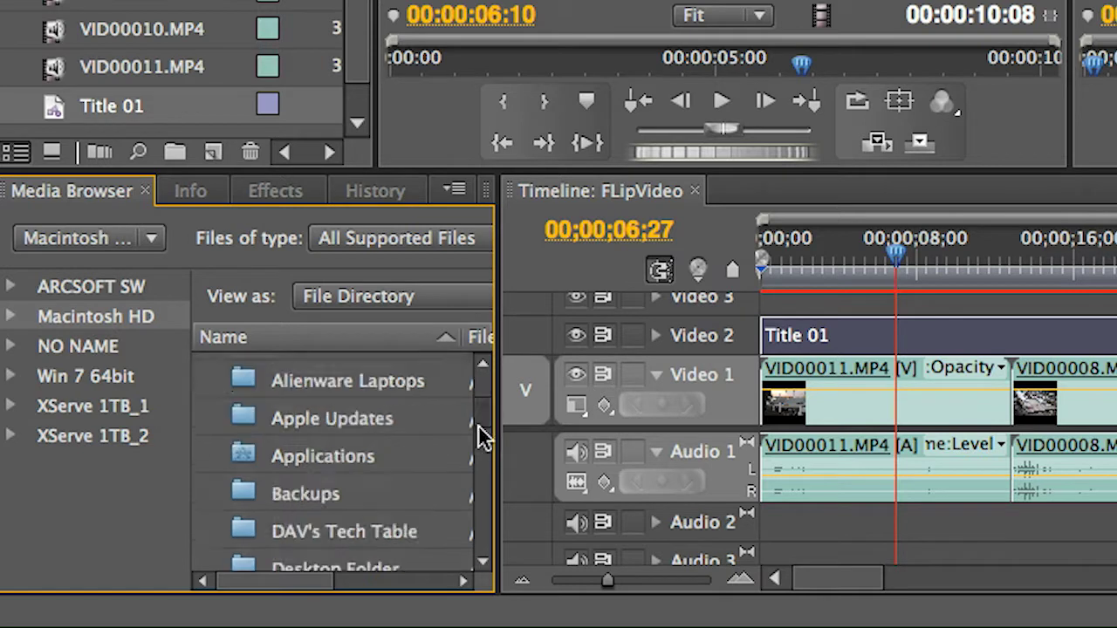
{"action": "double_click", "coordinate": [245, 373]}
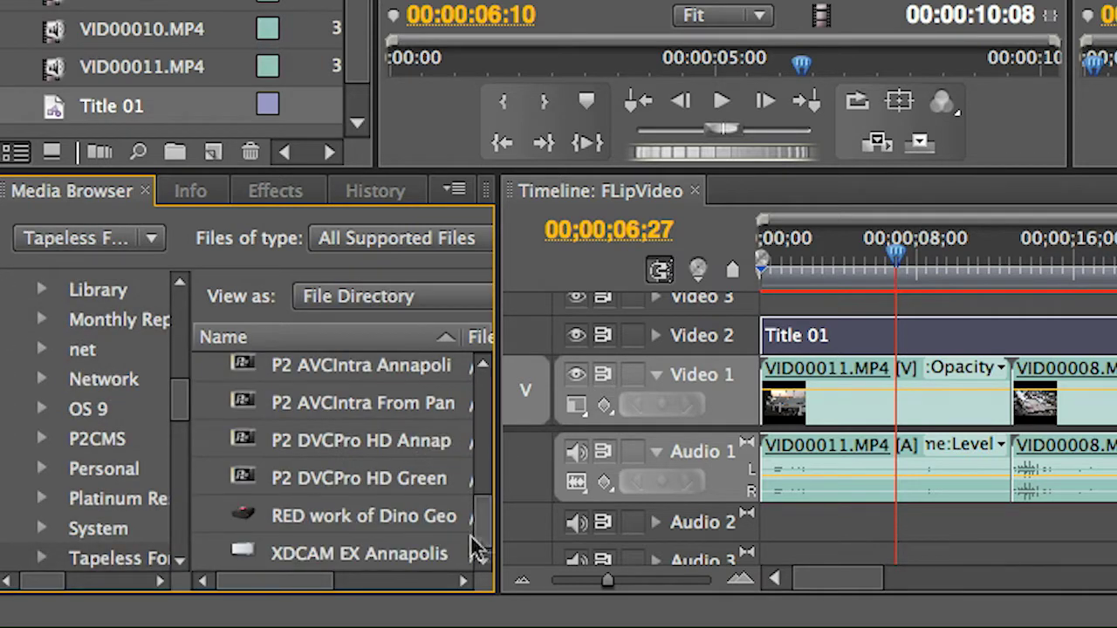
{"action": "scroll", "coordinate": [486, 486], "scroll_direction": "up", "scroll_amount": 3}
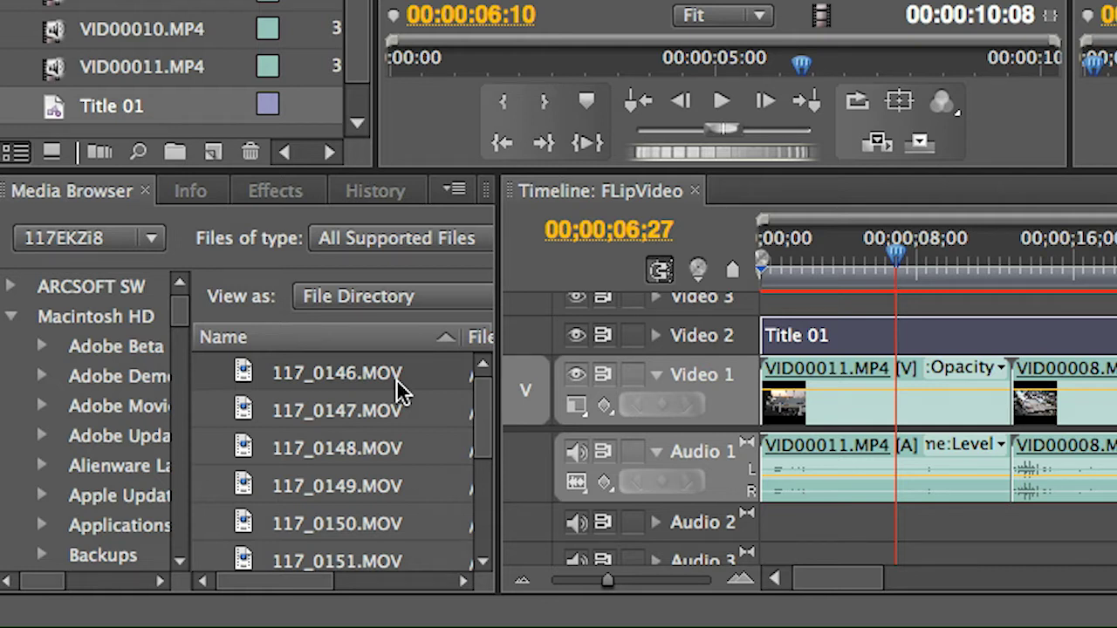
- Open 117_0150.MOV in the Source monitor and show its Properties window
{"action": "double_click", "coordinate": [261, 390]}
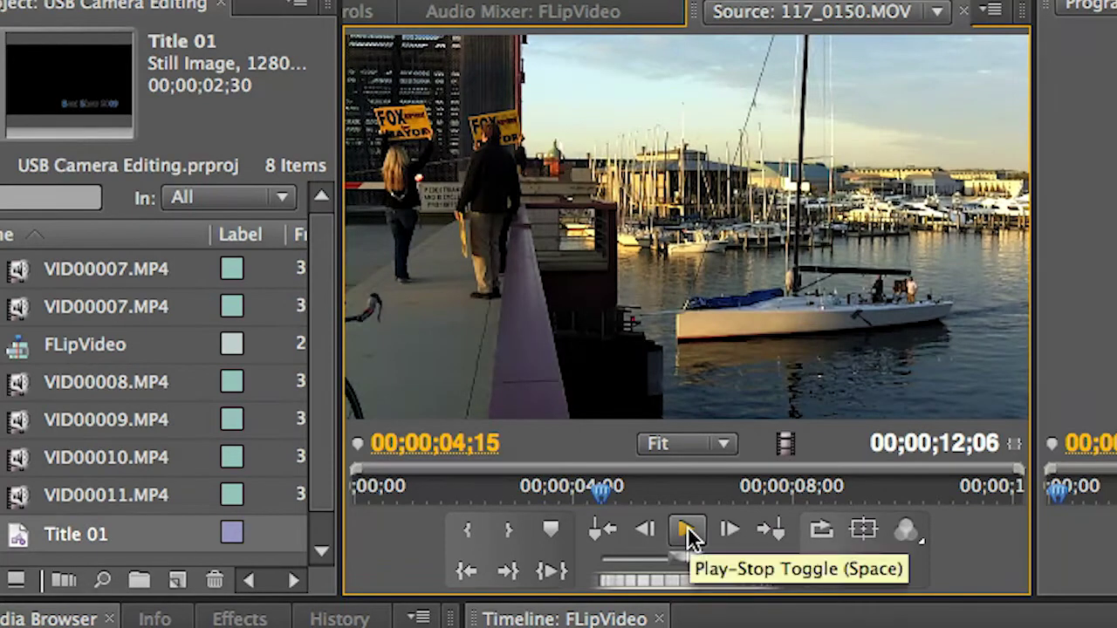
{"action": "right_click", "coordinate": [608, 191]}
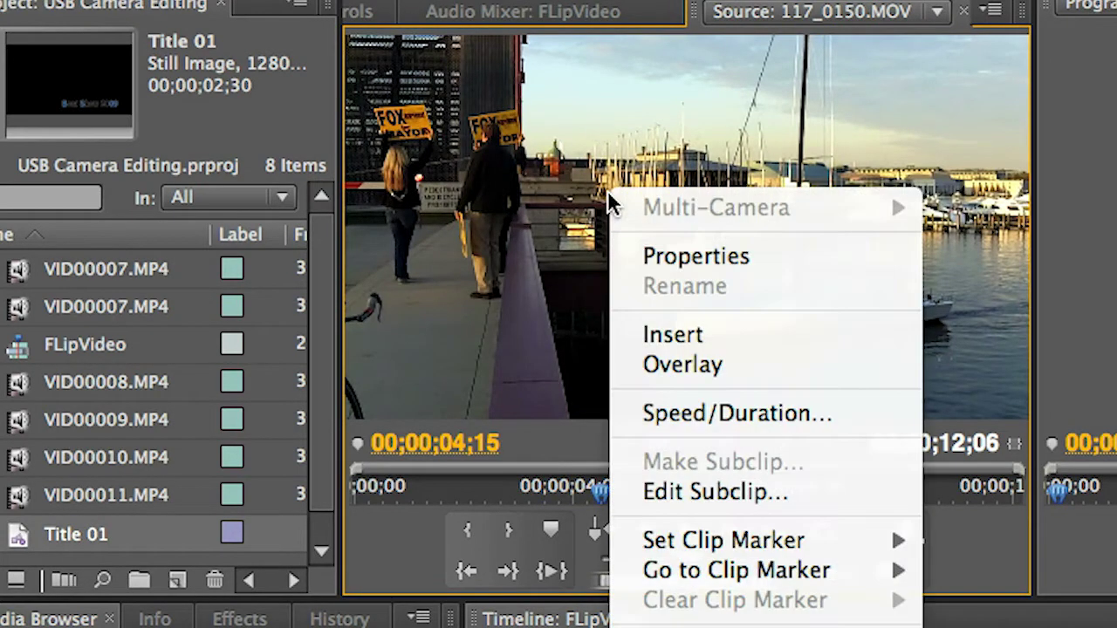
{"action": "left_click", "coordinate": [705, 259]}
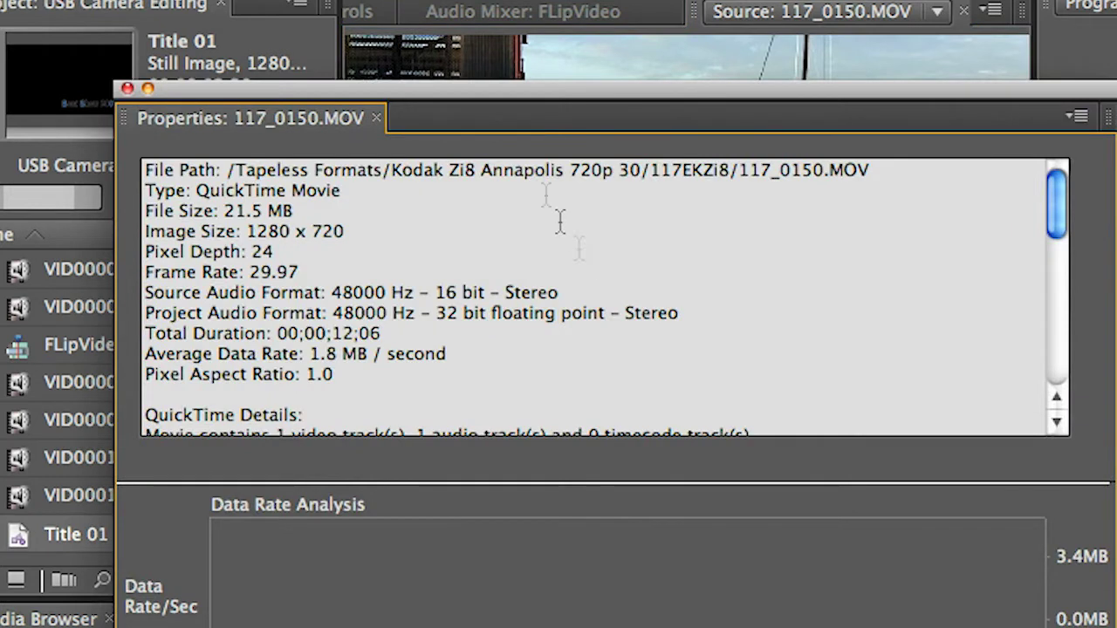
{"action": "left_click_drag", "start_coordinate": [486, 92], "coordinate": [574, 144]}
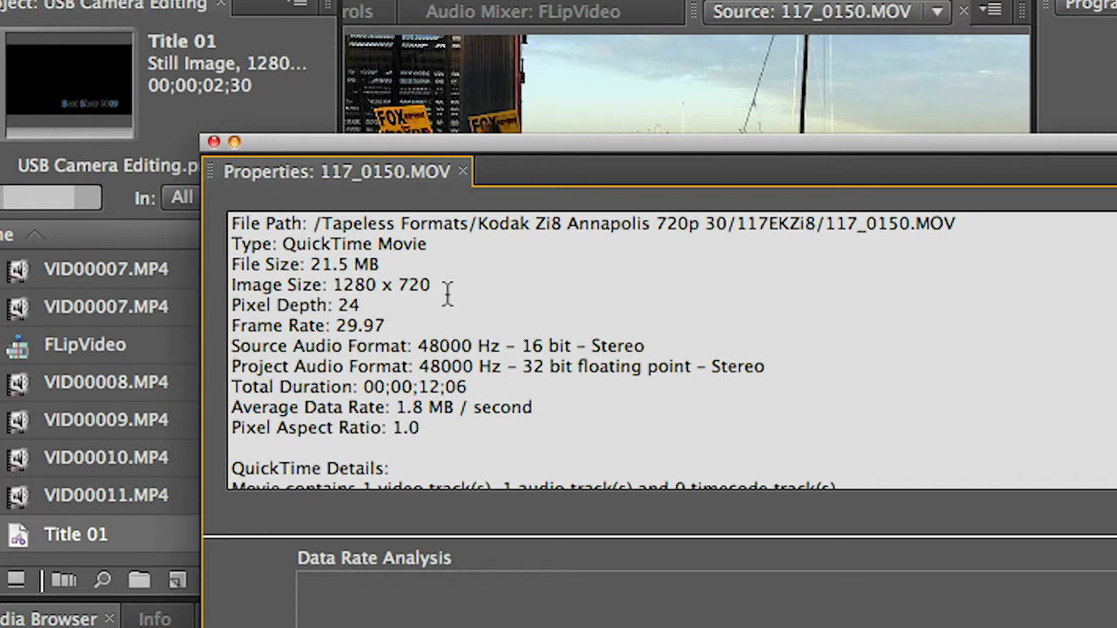
- Highlight the 1280 x 720 image size and 29.97 frame rate in Properties
{"action": "left_click_drag", "start_coordinate": [431, 285], "coordinate": [334, 286]}
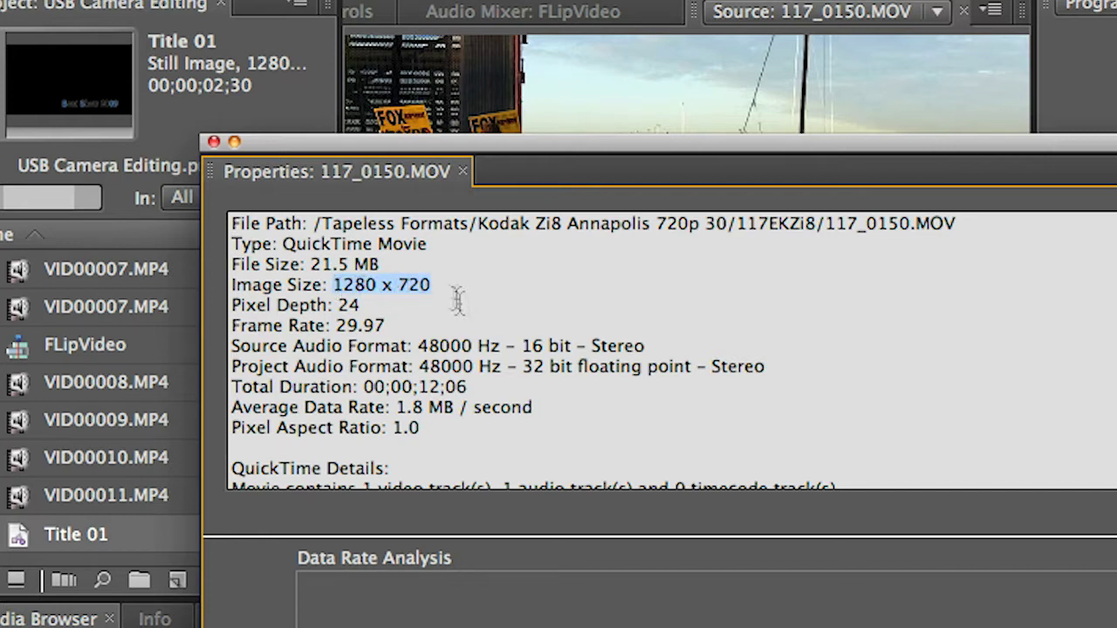
{"action": "left_click_drag", "start_coordinate": [391, 328], "coordinate": [344, 346]}
{"action": "left_click", "coordinate": [418, 328]}
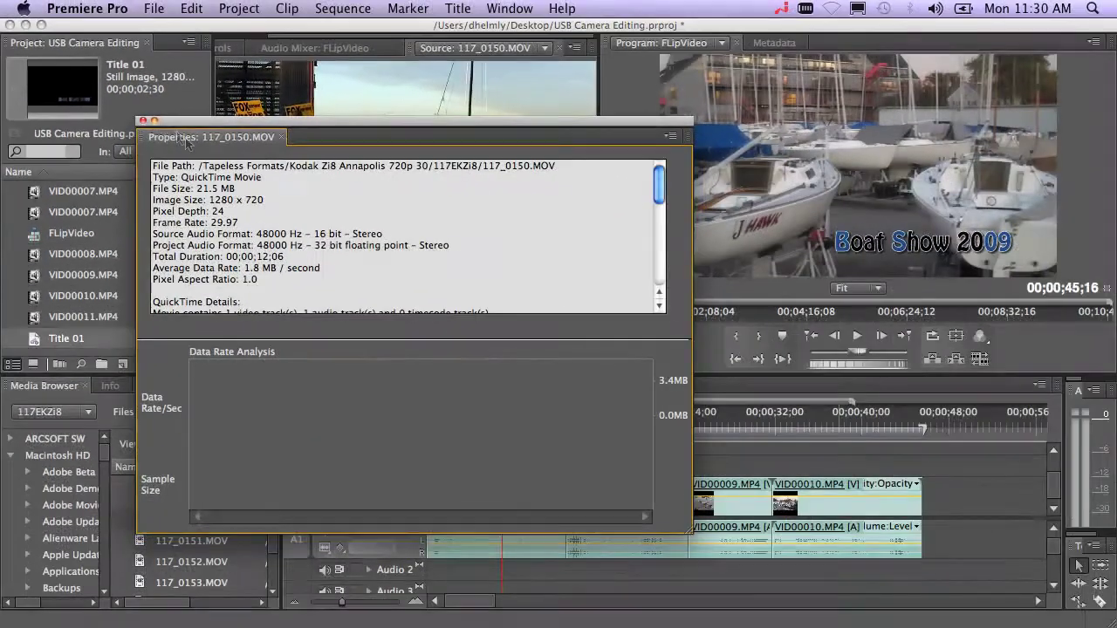
- Create a sequence named Kodak from the XDCAM EX 720p 30p preset at 29.97 fps
{"action": "left_click", "coordinate": [143, 120]}
{"action": "left_click", "coordinate": [154, 8]}
{"action": "mouse_move", "coordinate": [161, 34]}
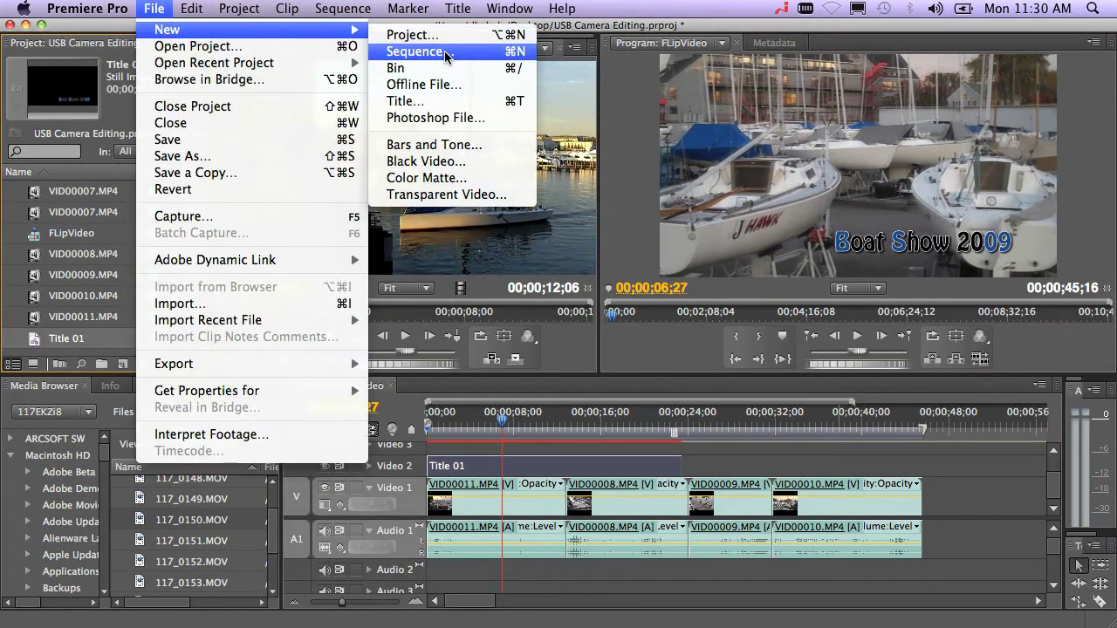
{"action": "left_click", "coordinate": [410, 48]}
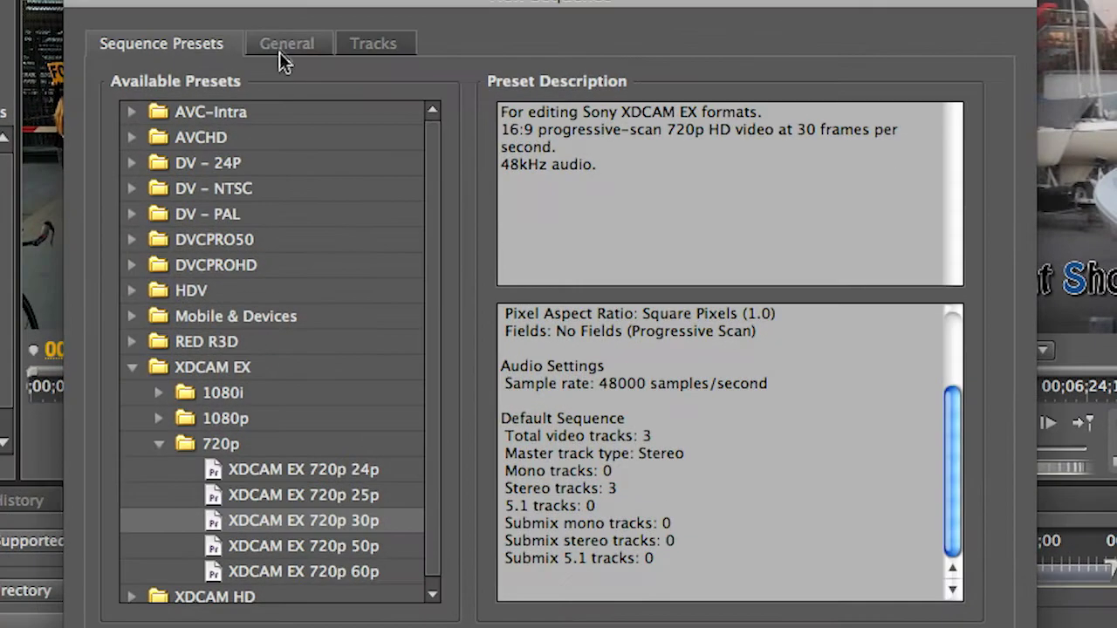
{"action": "left_click", "coordinate": [283, 45]}
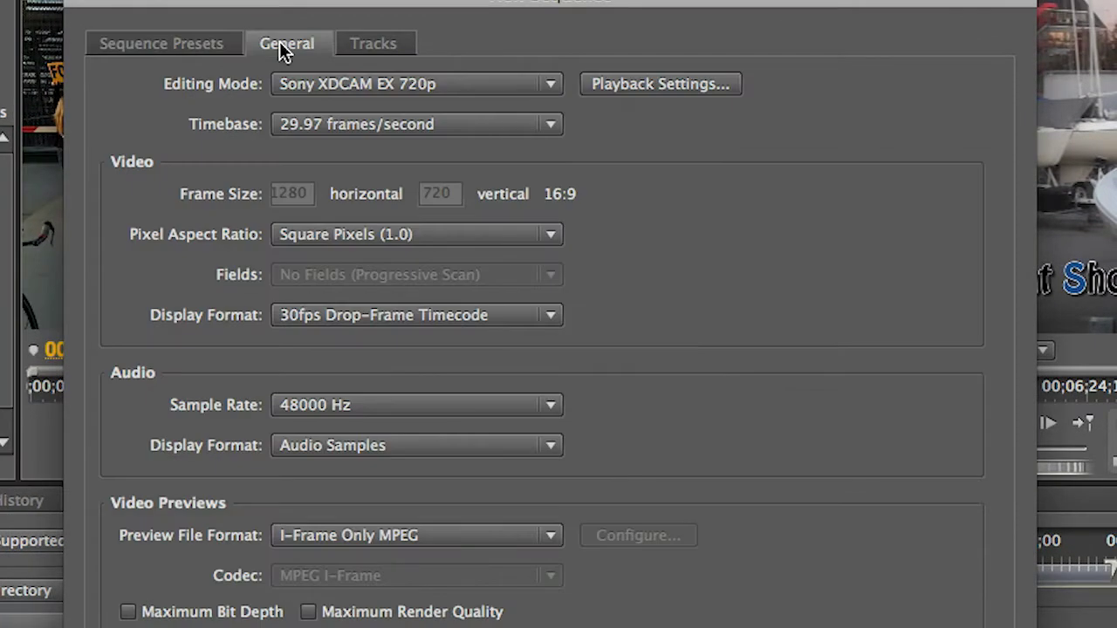
{"action": "left_click", "coordinate": [490, 129]}
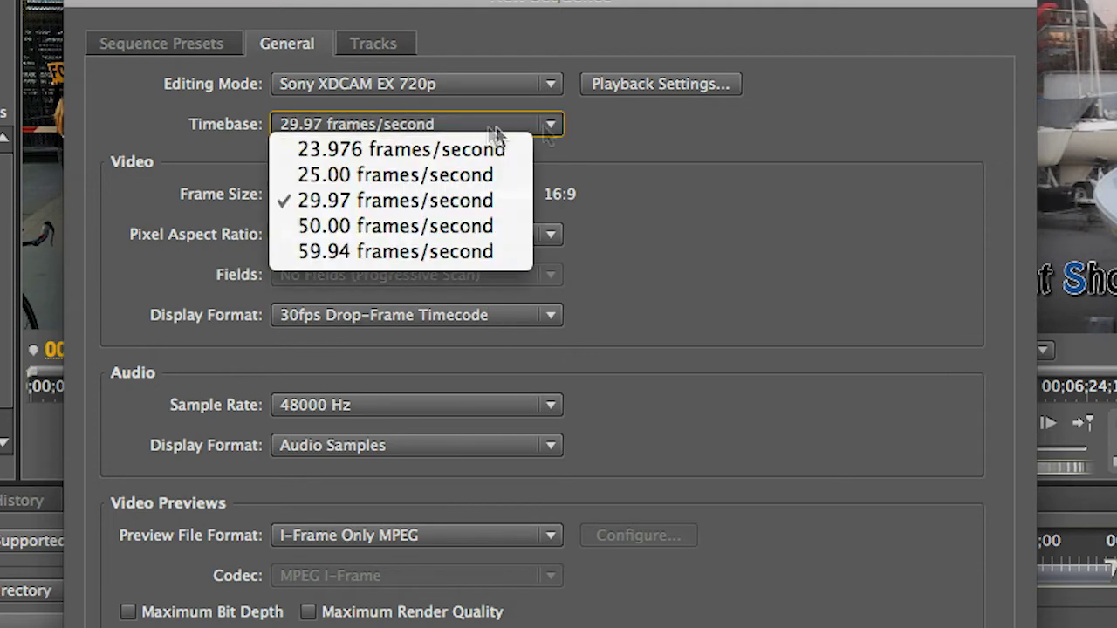
{"action": "left_click", "coordinate": [622, 159]}
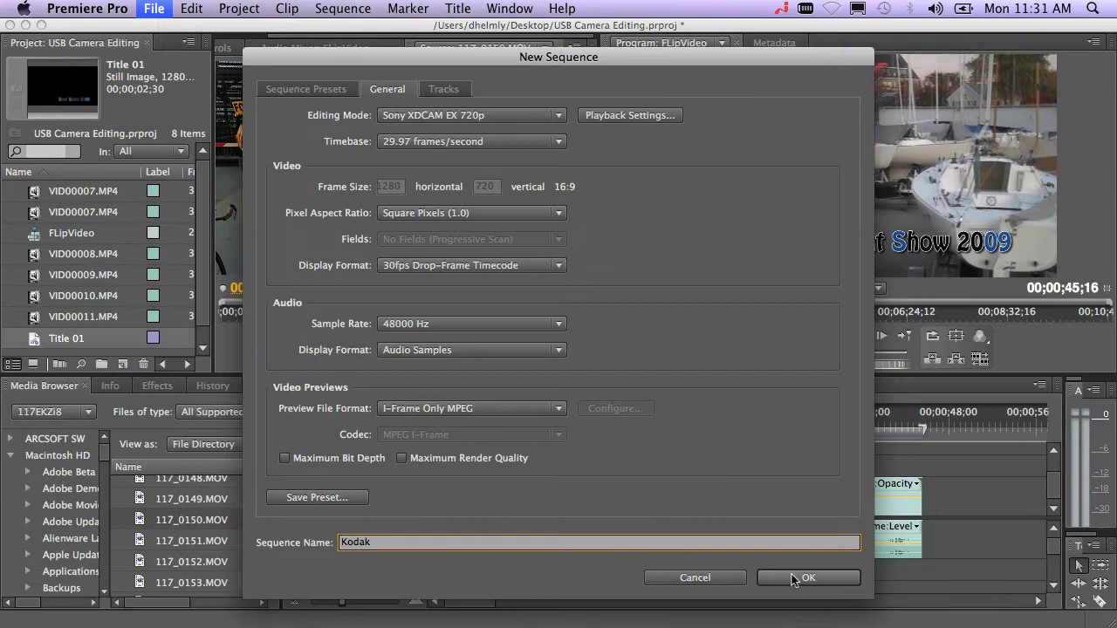
{"action": "left_click", "coordinate": [808, 582]}
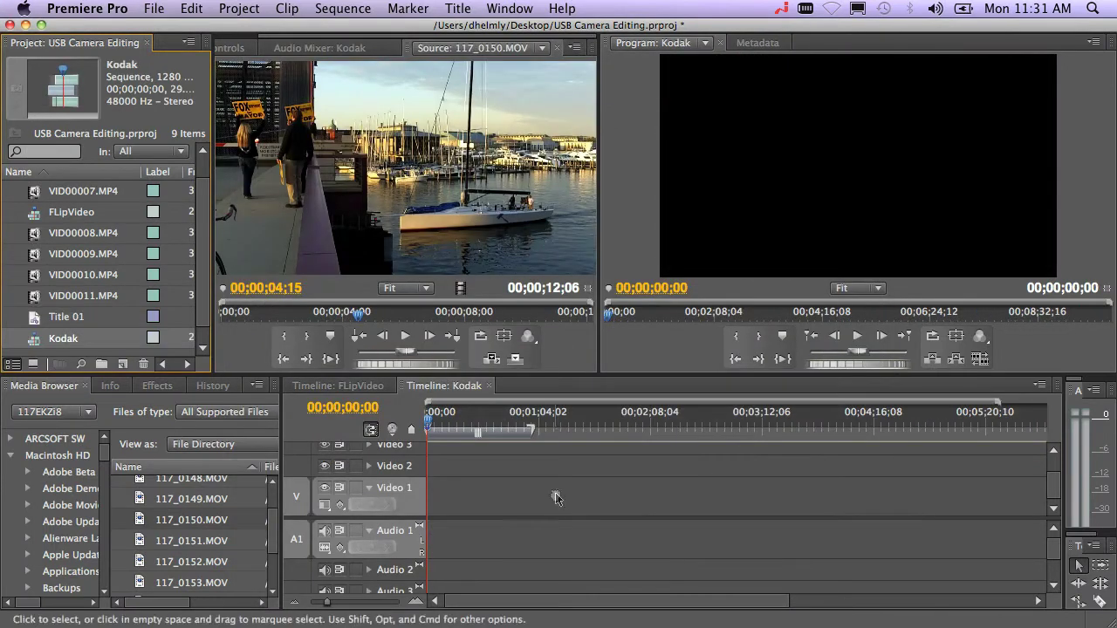
- Lay 117_0150–117_0153.MOV end to end on the Kodak timeline and fit it to view
{"action": "left_click", "coordinate": [133, 520]}
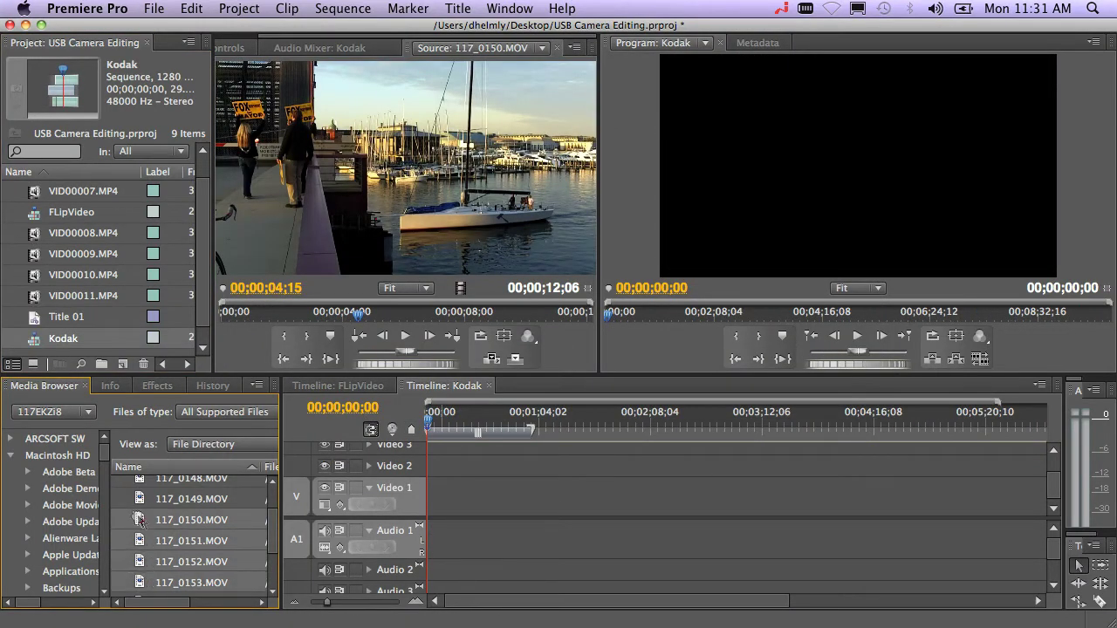
{"action": "left_click_drag", "start_coordinate": [140, 520], "coordinate": [453, 504]}
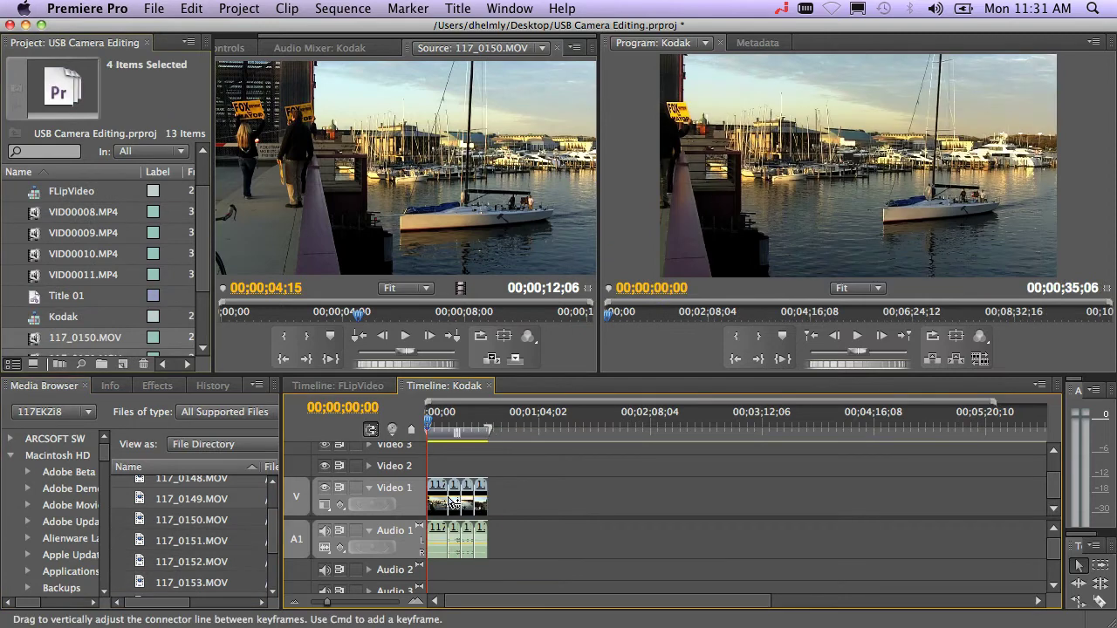
{"action": "key", "text": "backslash"}
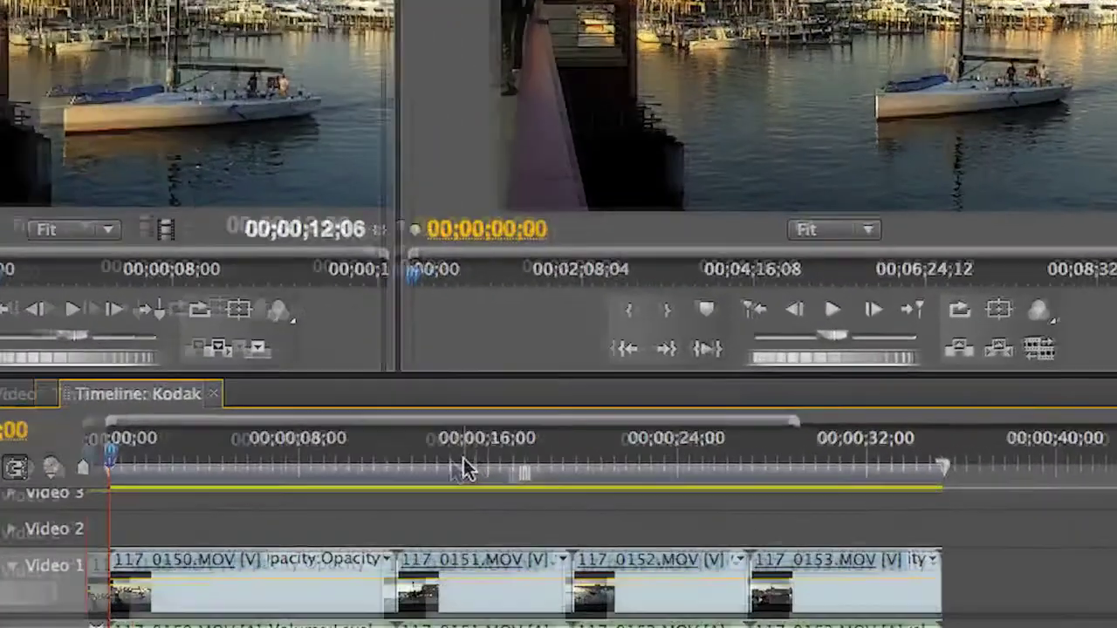
{"action": "left_click", "coordinate": [465, 469]}
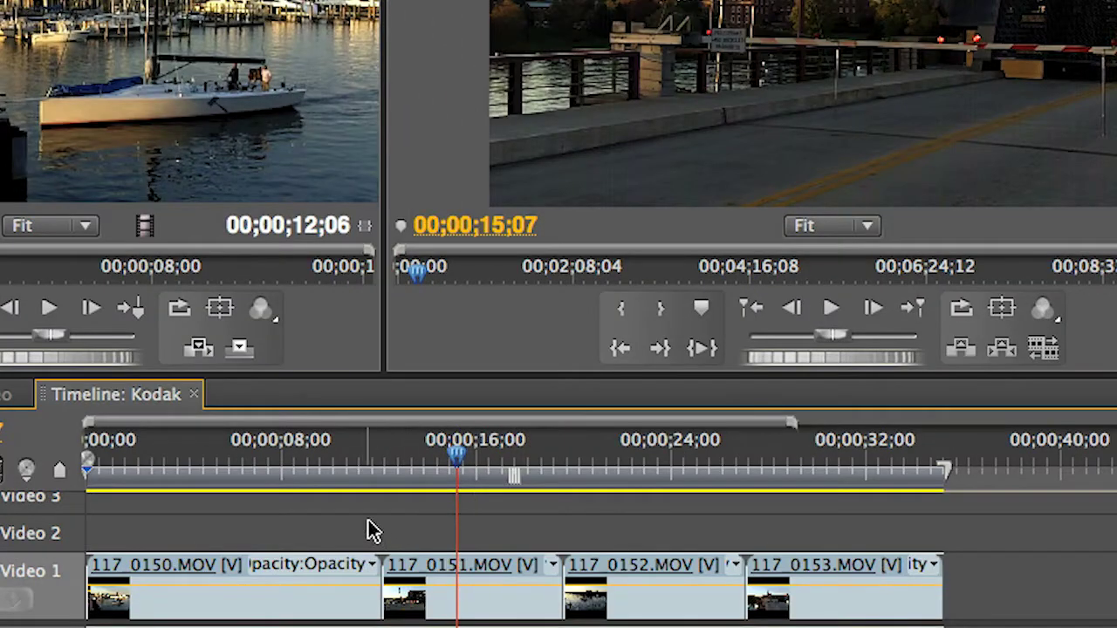
{"action": "left_click", "coordinate": [9, 394]}
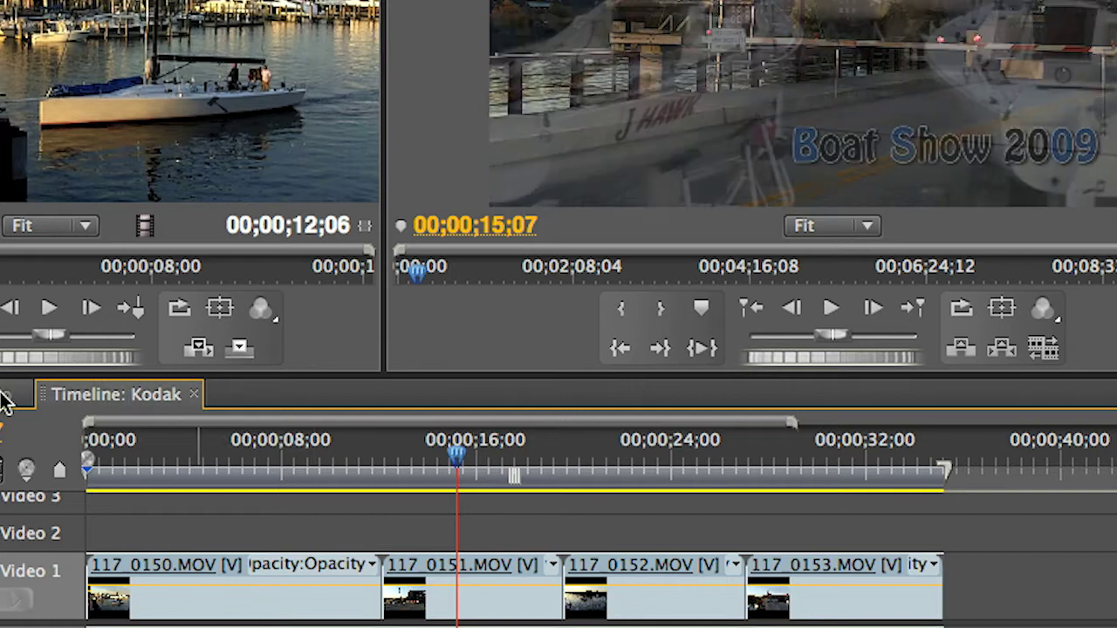
- Delete Title 01 from Video 2 of FLipVideo and go back to the Kodak sequence
{"action": "left_click", "coordinate": [655, 455]}
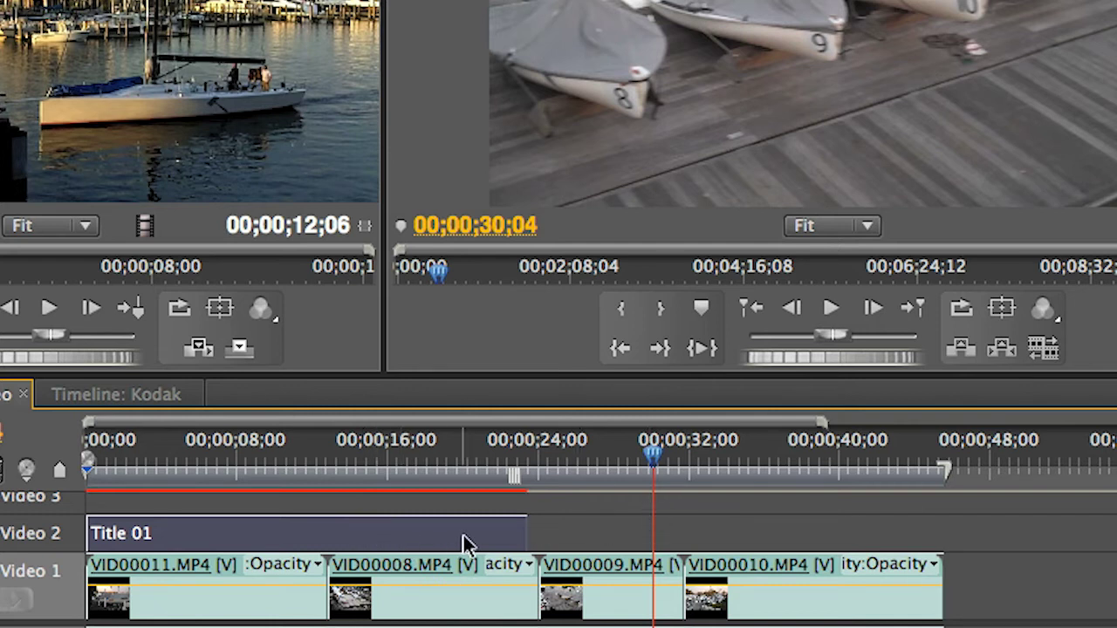
{"action": "key", "text": "Delete"}
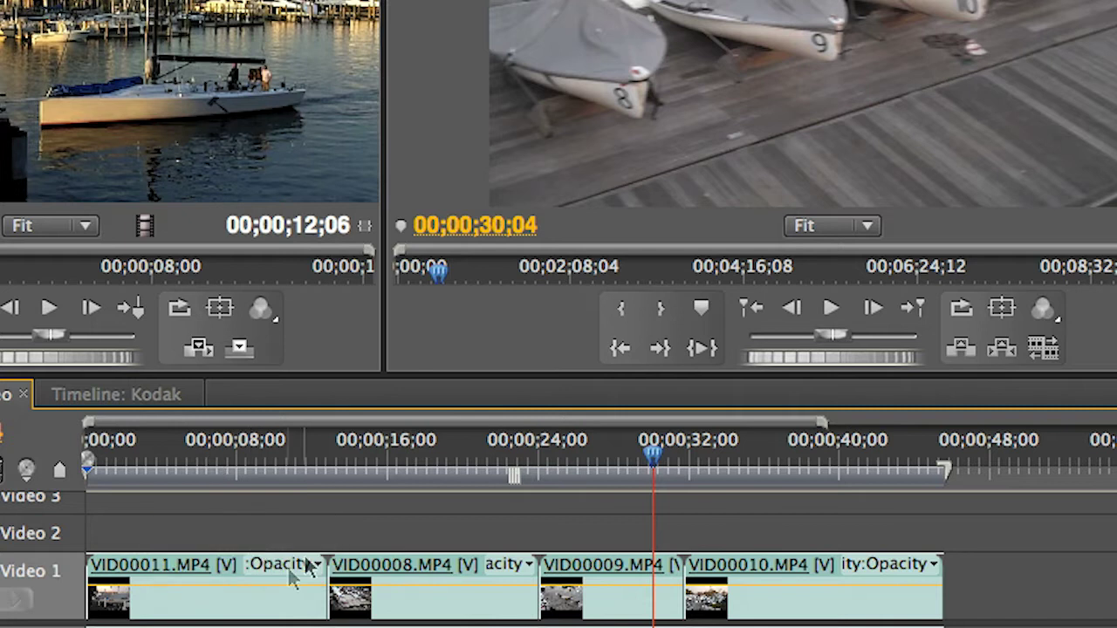
{"action": "left_click", "coordinate": [248, 589]}
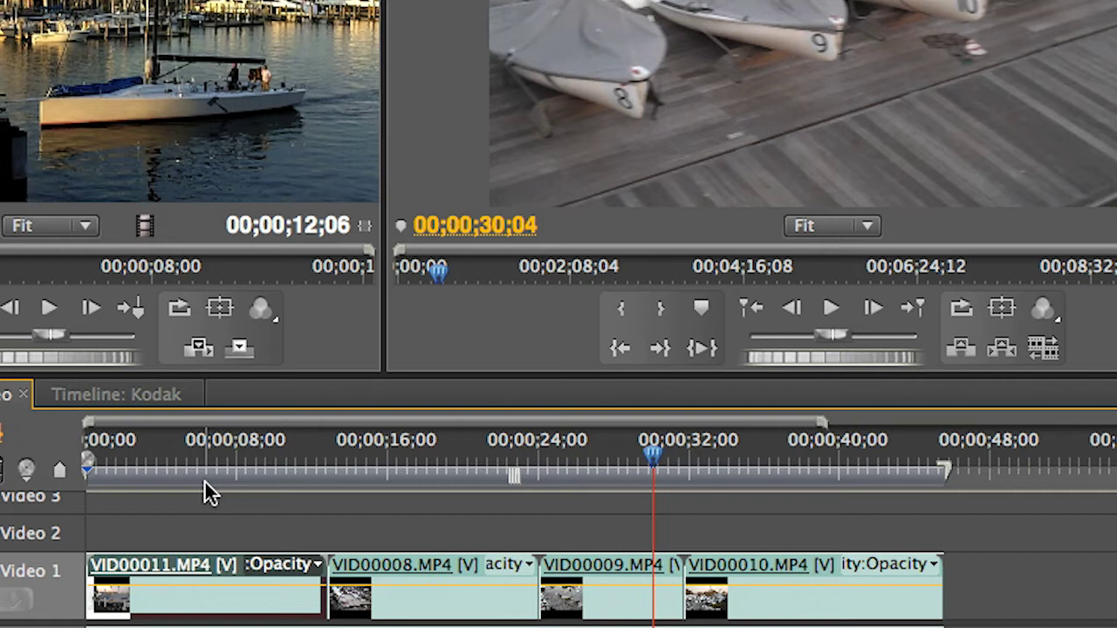
{"action": "left_click", "coordinate": [169, 396]}
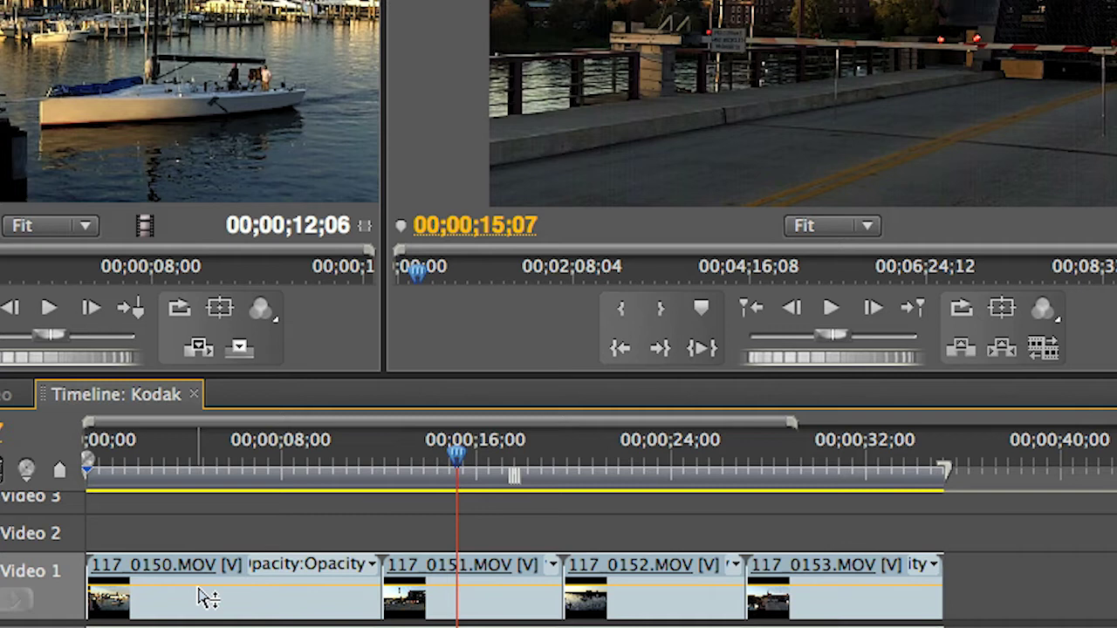
{"action": "right_click", "coordinate": [199, 589]}
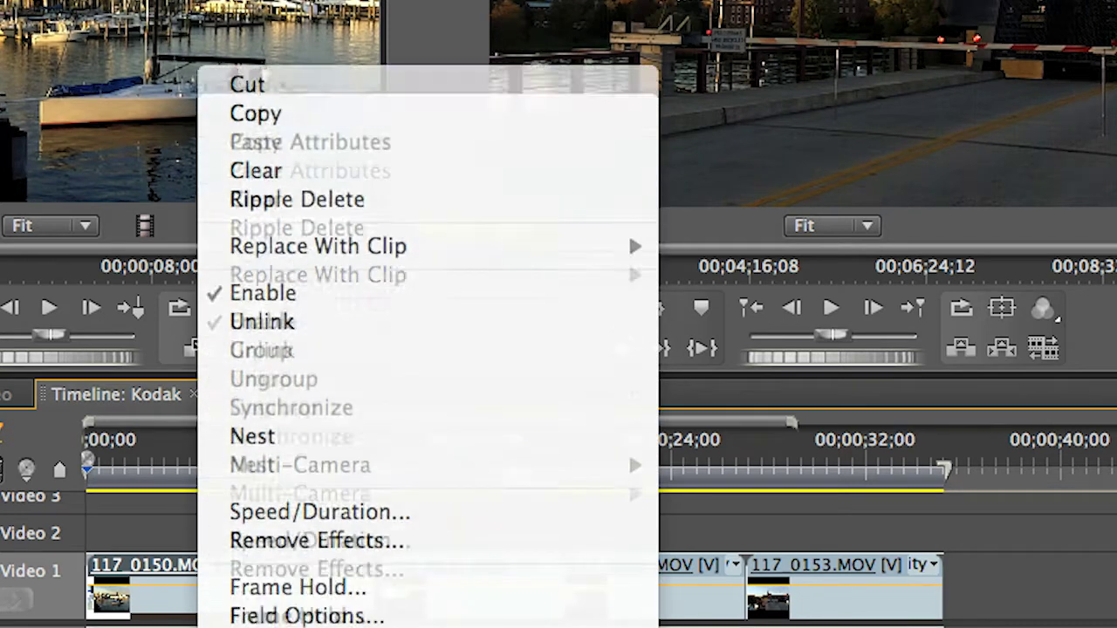
{"action": "left_click", "coordinate": [242, 536]}
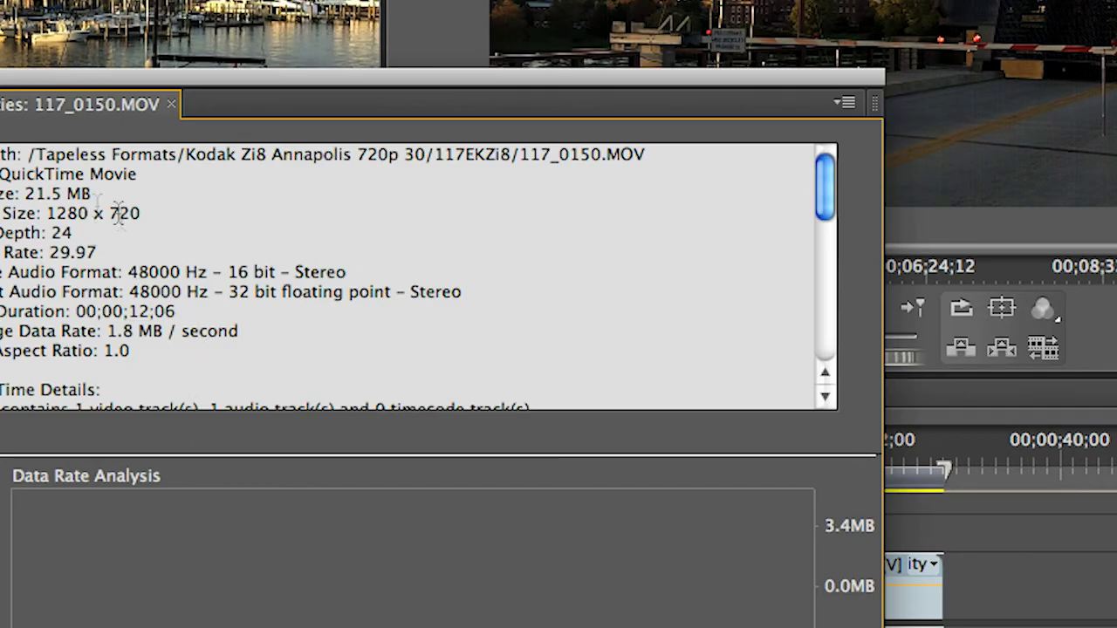
{"action": "left_click_drag", "start_coordinate": [98, 252], "coordinate": [51, 252]}
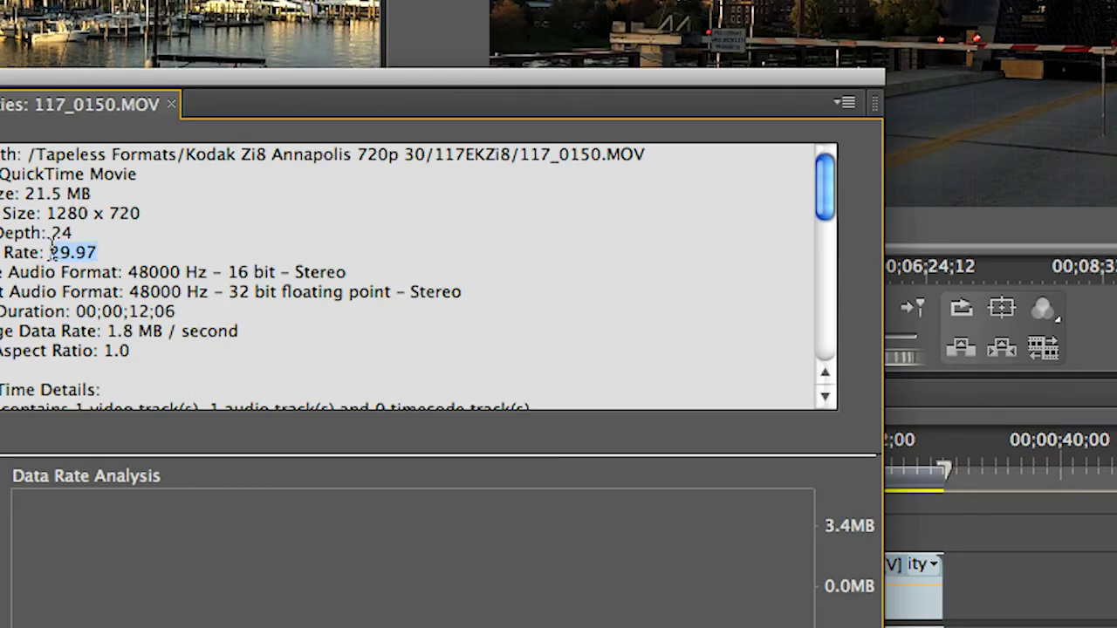
{"action": "key", "text": "super+w"}
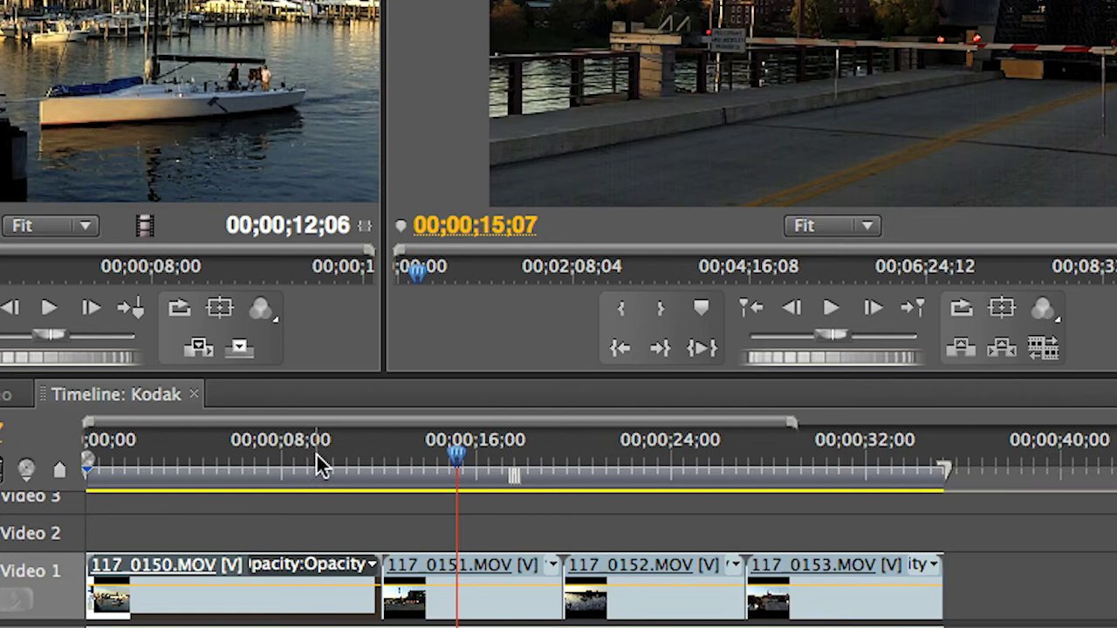
- Scrub and play the Kodak sequence, stopping on the sailboat shot at 00;00;23;04
{"action": "left_click_drag", "start_coordinate": [316, 458], "coordinate": [509, 481]}
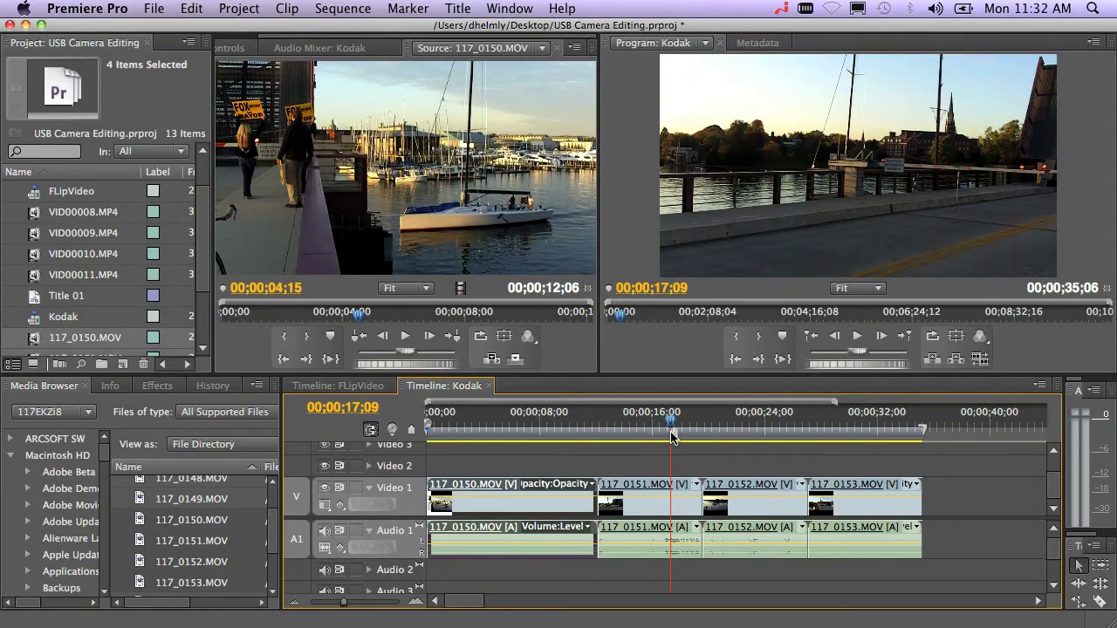
{"action": "left_click_drag", "start_coordinate": [672, 436], "coordinate": [727, 425]}
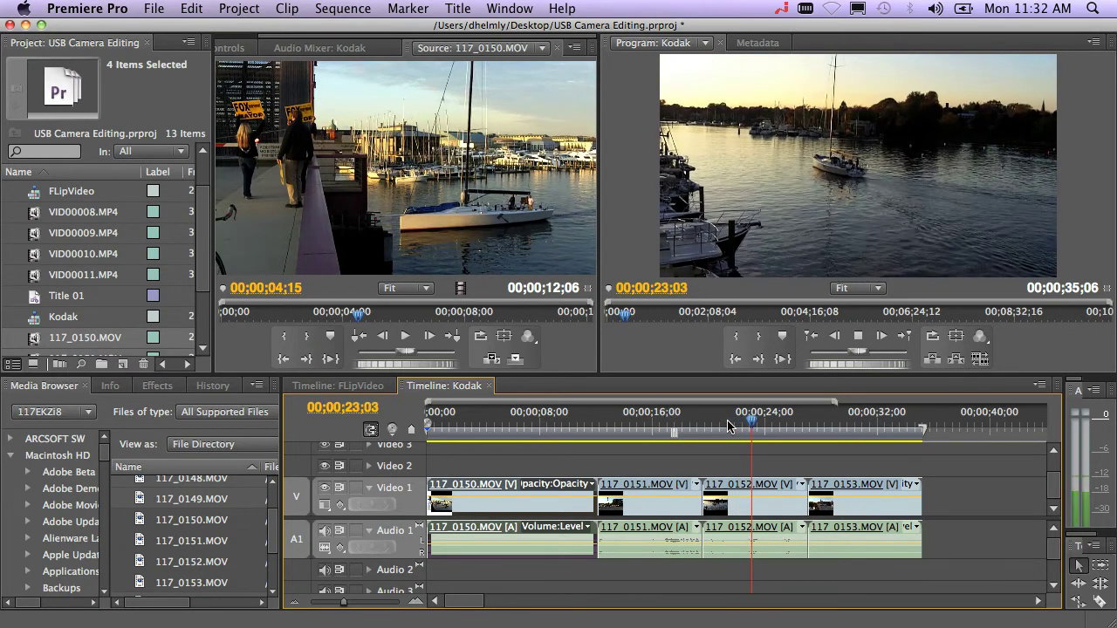
{"action": "key", "text": "space"}
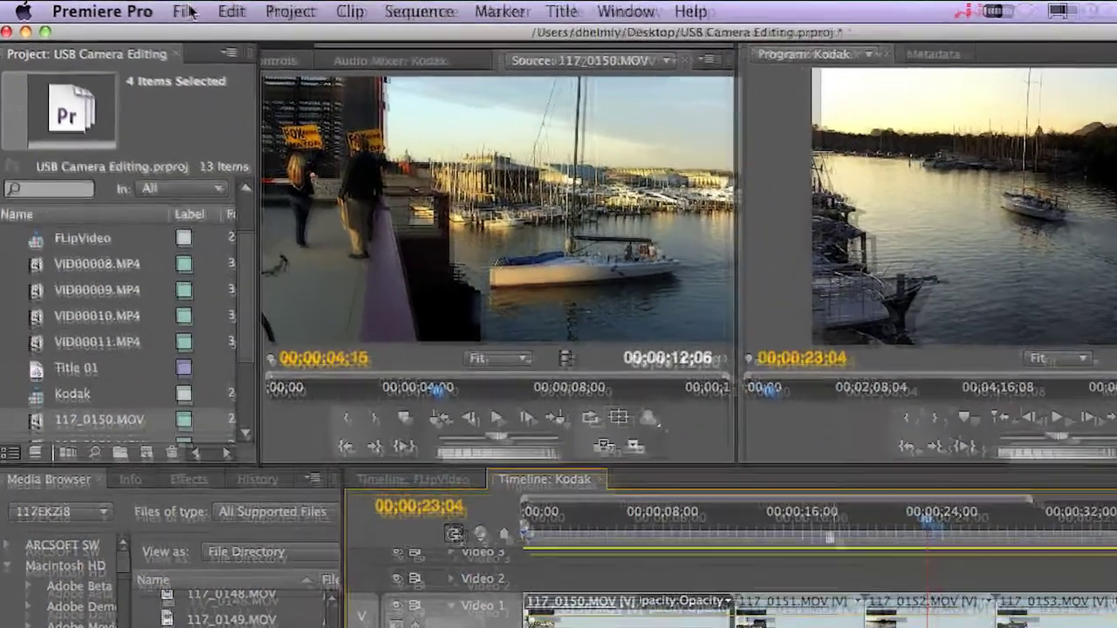
- Queue Kodak.mp4 for export in H.264 format using the YouTube Widescreen HD preset
{"action": "left_click", "coordinate": [154, 8]}
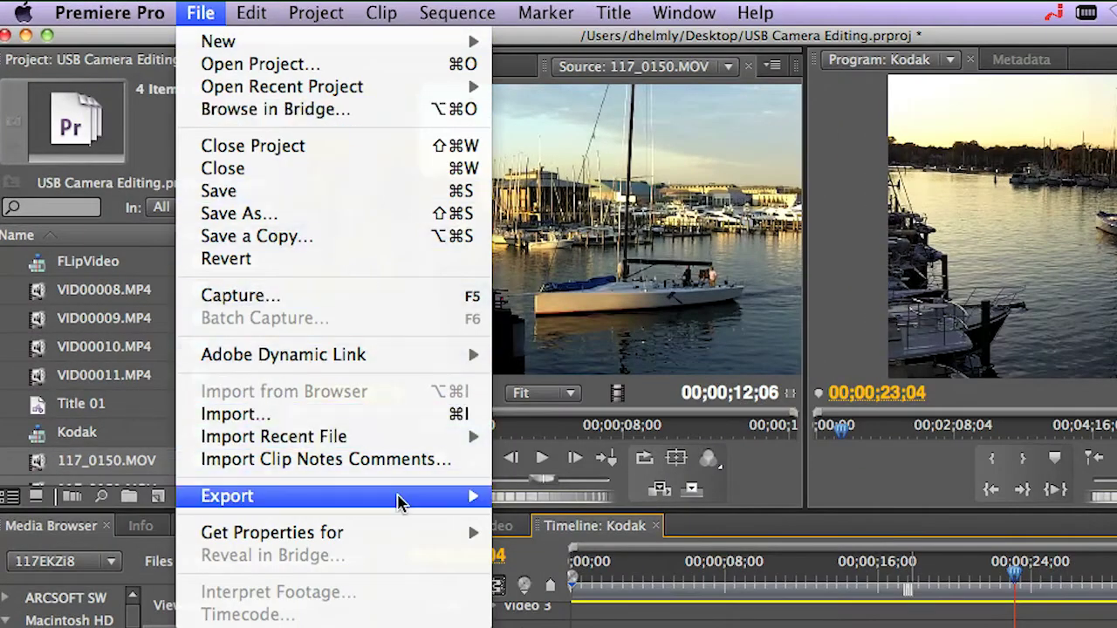
{"action": "mouse_move", "coordinate": [399, 497]}
{"action": "left_click", "coordinate": [558, 496]}
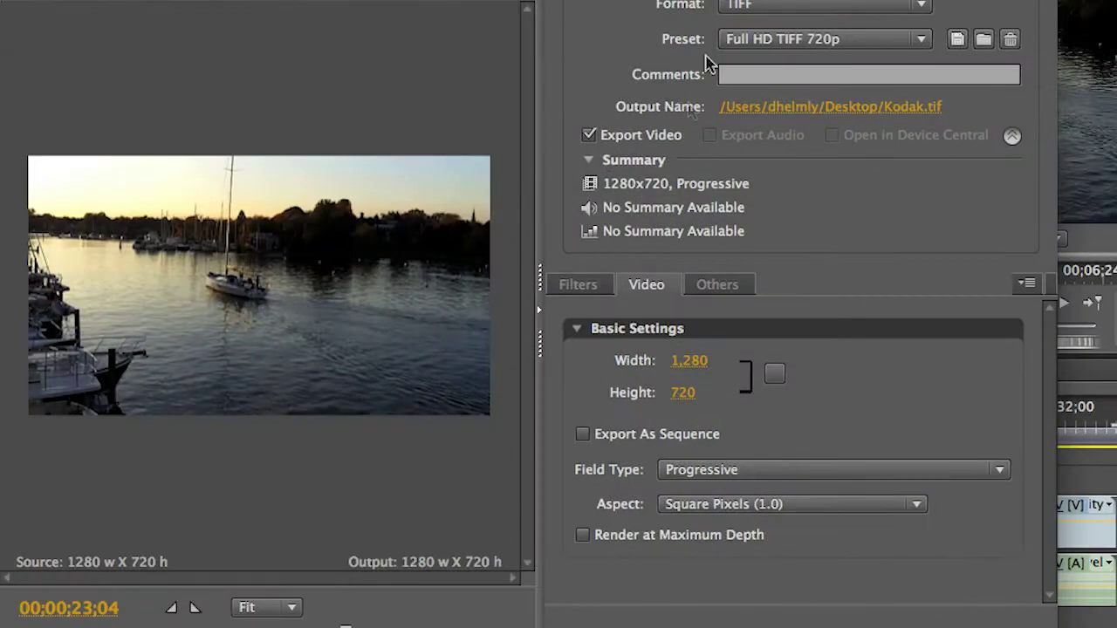
{"action": "left_click", "coordinate": [755, 6]}
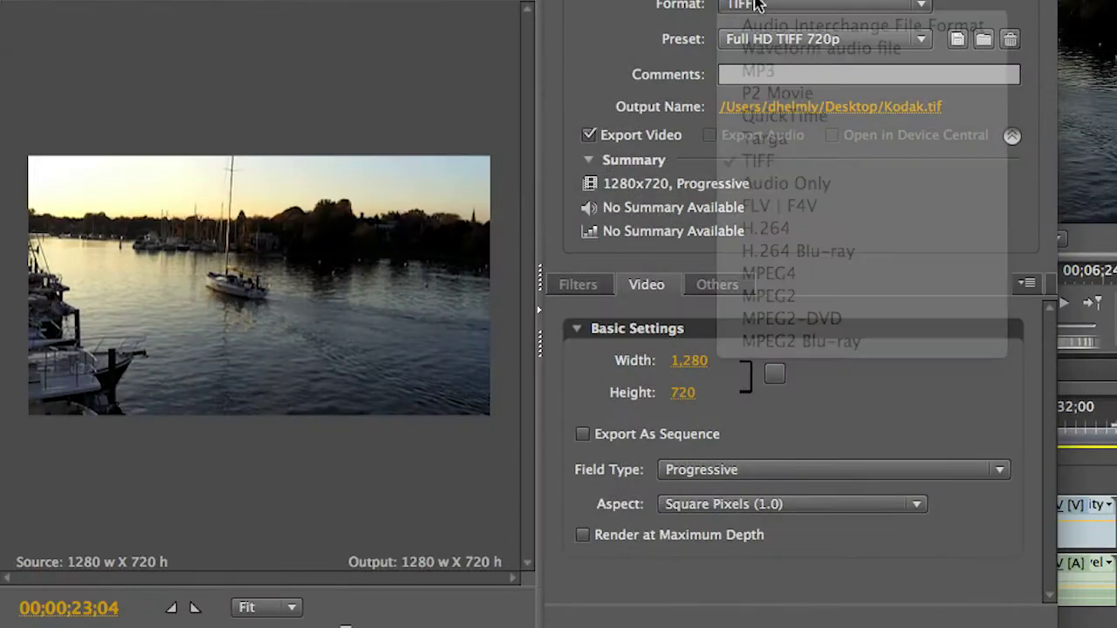
{"action": "left_click", "coordinate": [851, 231]}
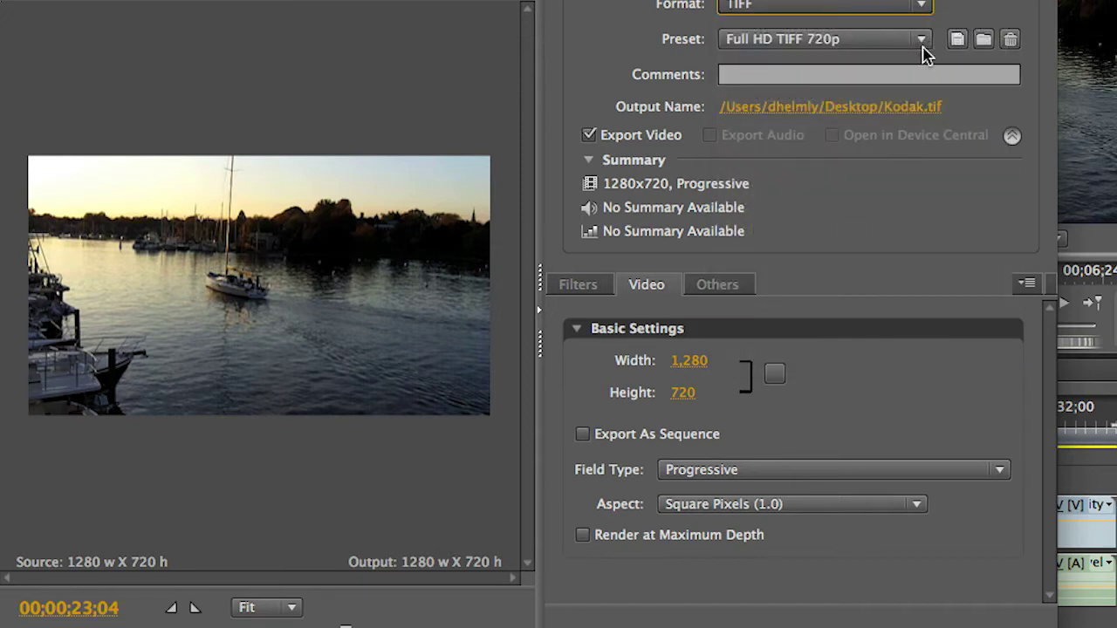
{"action": "left_click", "coordinate": [922, 41]}
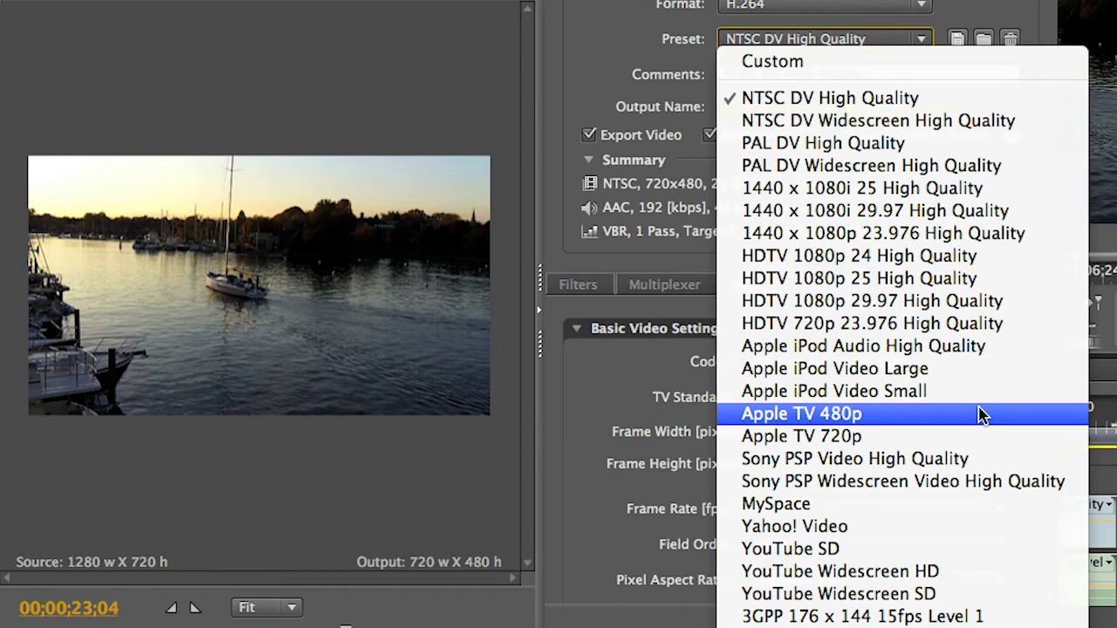
{"action": "left_click", "coordinate": [1000, 576]}
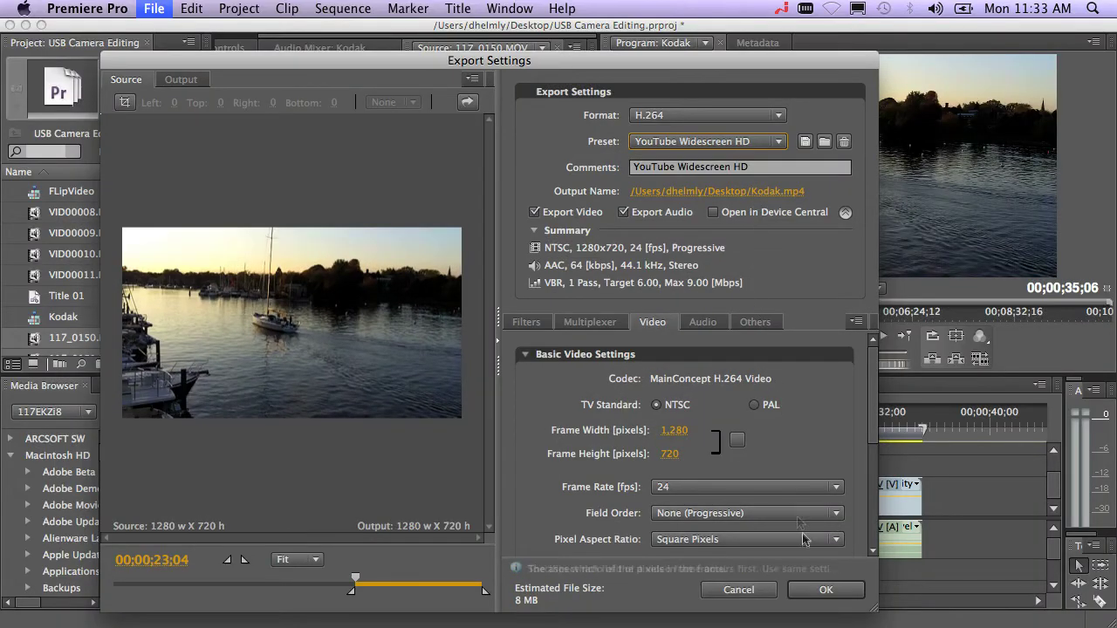
{"action": "left_click", "coordinate": [830, 597]}
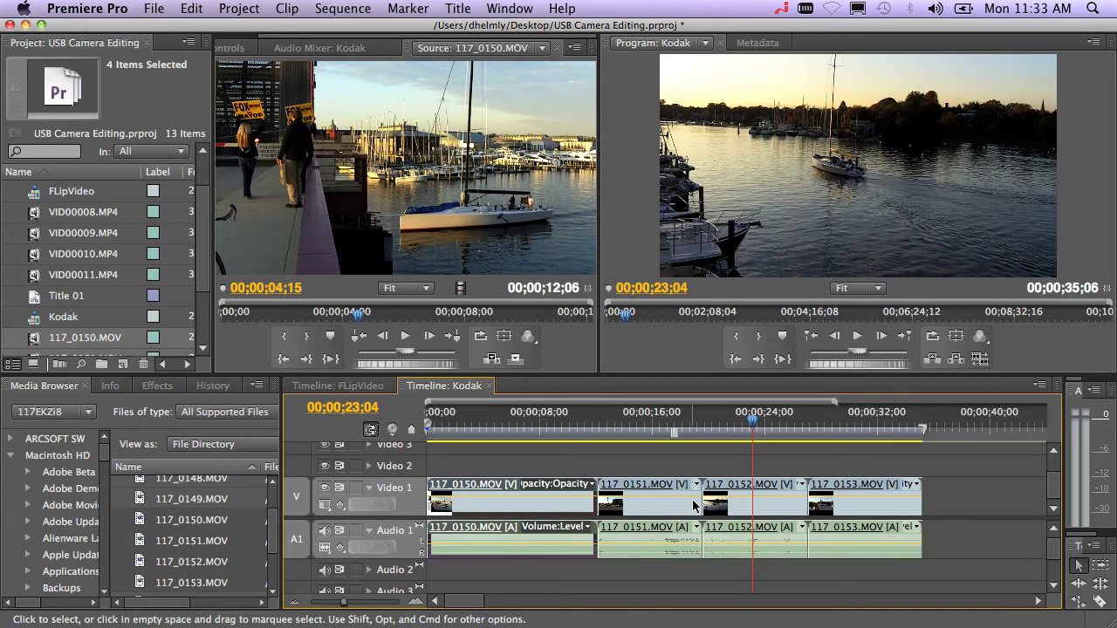
- Queue a second H.264 export with the Apple iPod Video Large preset, renamed Kodakiphone.mp4
{"action": "left_click", "coordinate": [153, 7]}
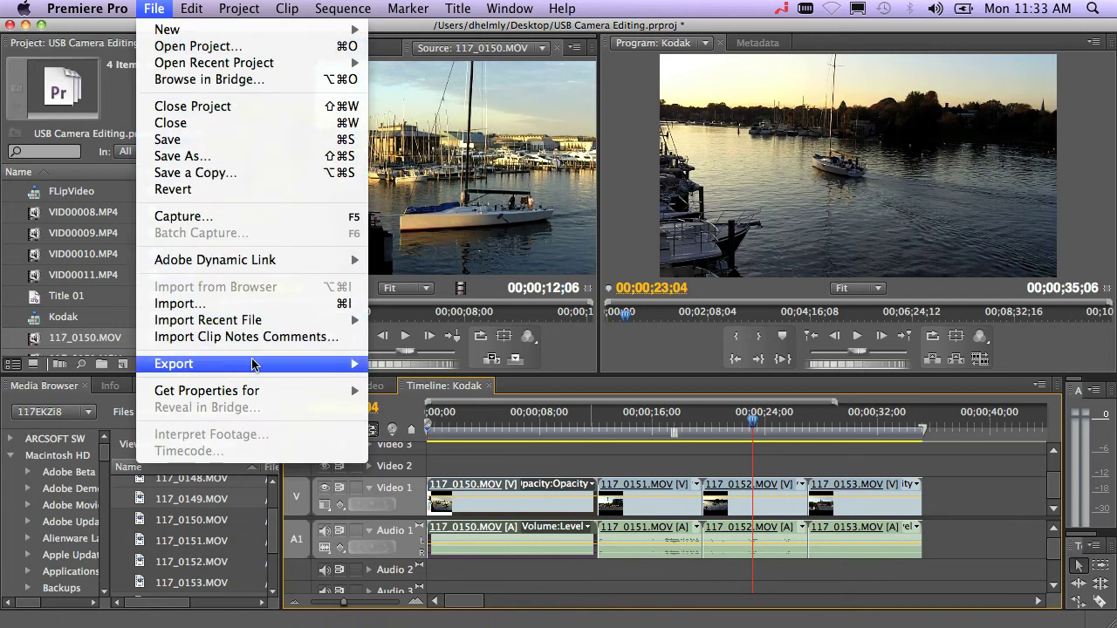
{"action": "mouse_move", "coordinate": [254, 364]}
{"action": "left_click", "coordinate": [389, 292]}
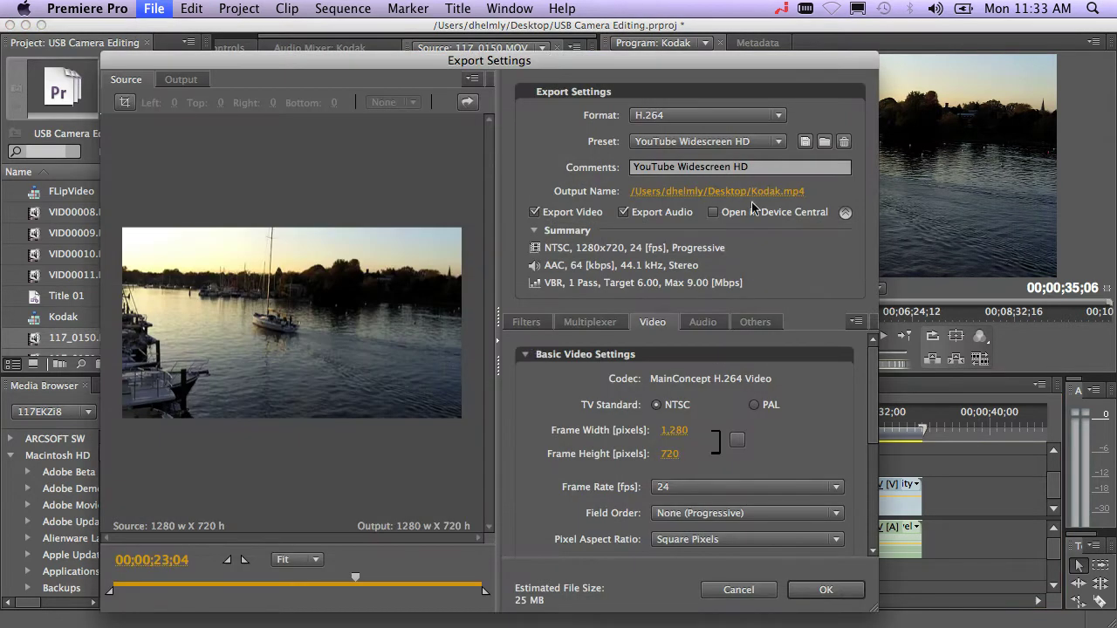
{"action": "left_click", "coordinate": [776, 143]}
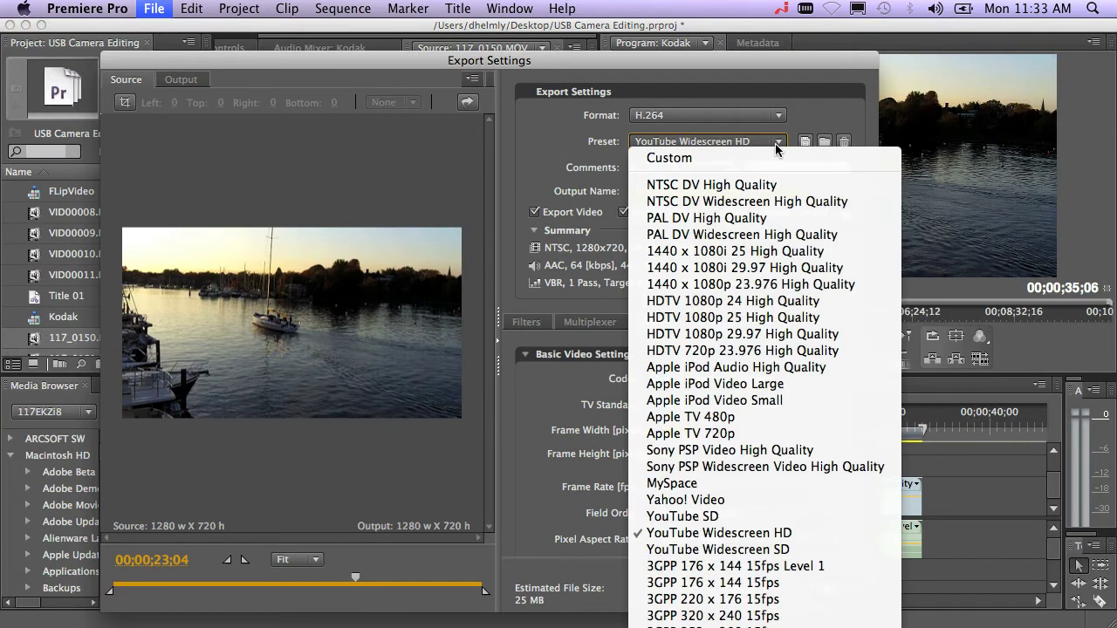
{"action": "left_click", "coordinate": [789, 385]}
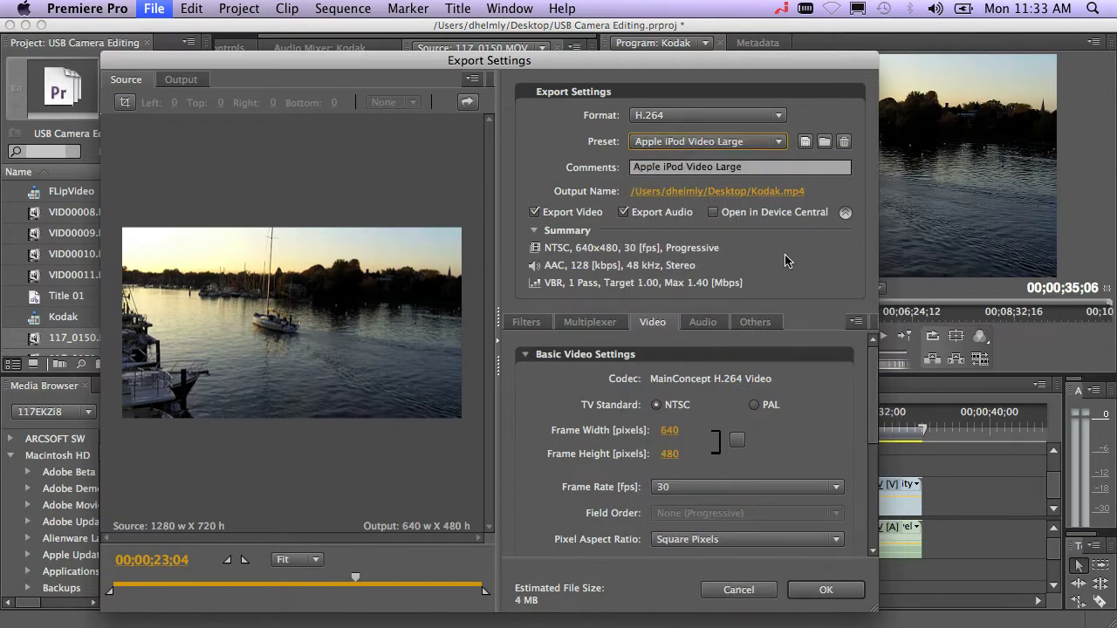
{"action": "left_click", "coordinate": [765, 194]}
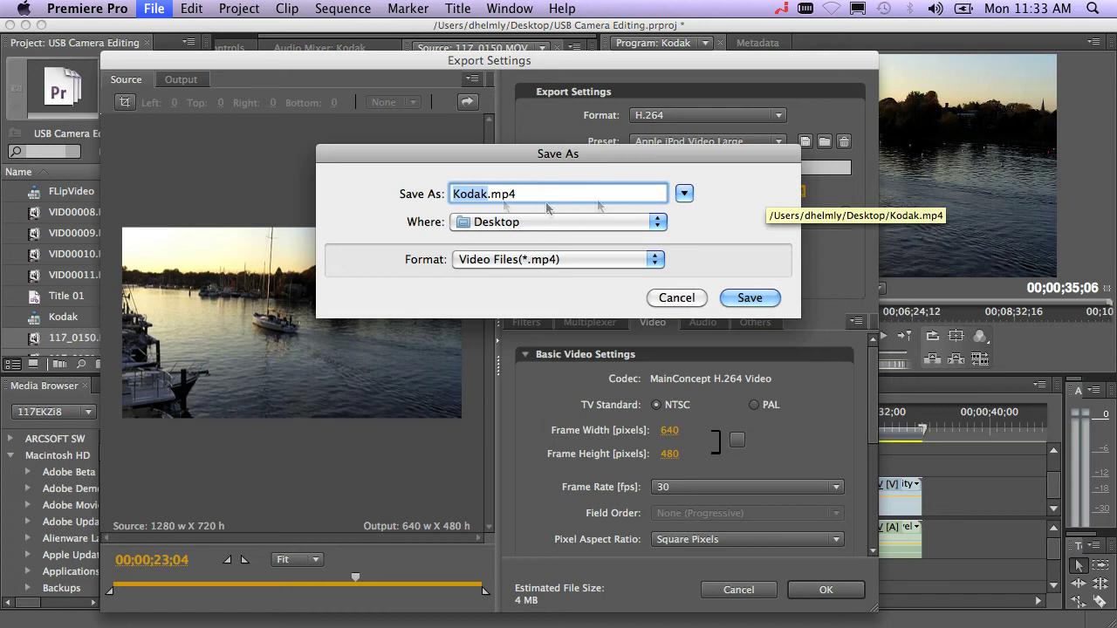
{"action": "left_click", "coordinate": [491, 194]}
{"action": "type", "text": "iphon"}
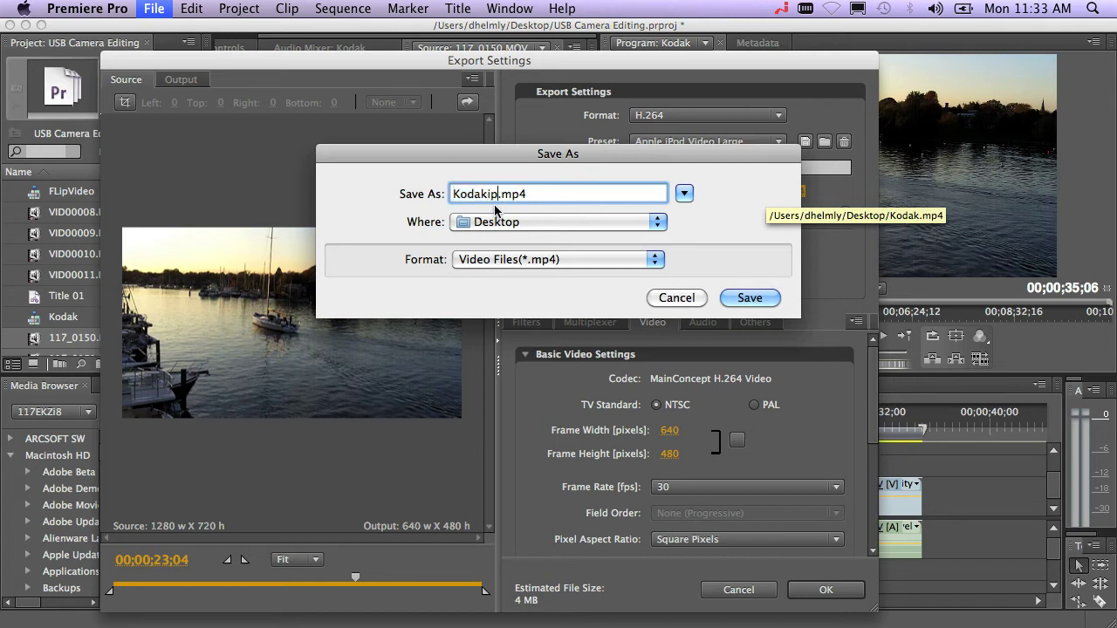
{"action": "type", "text": "e"}
{"action": "left_click", "coordinate": [729, 298]}
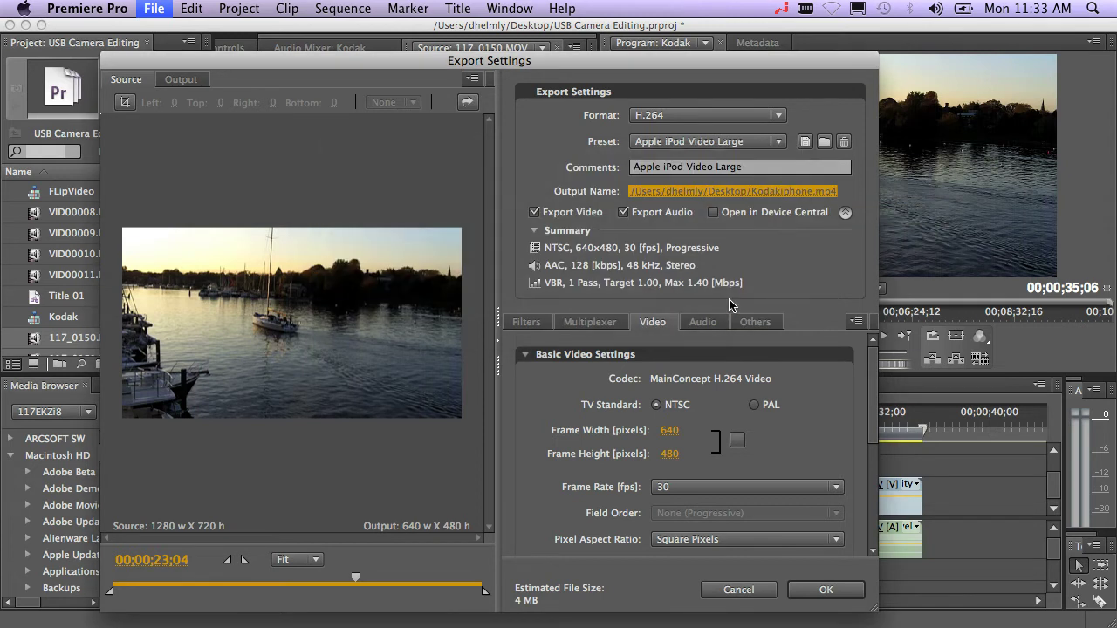
{"action": "left_click", "coordinate": [826, 590]}
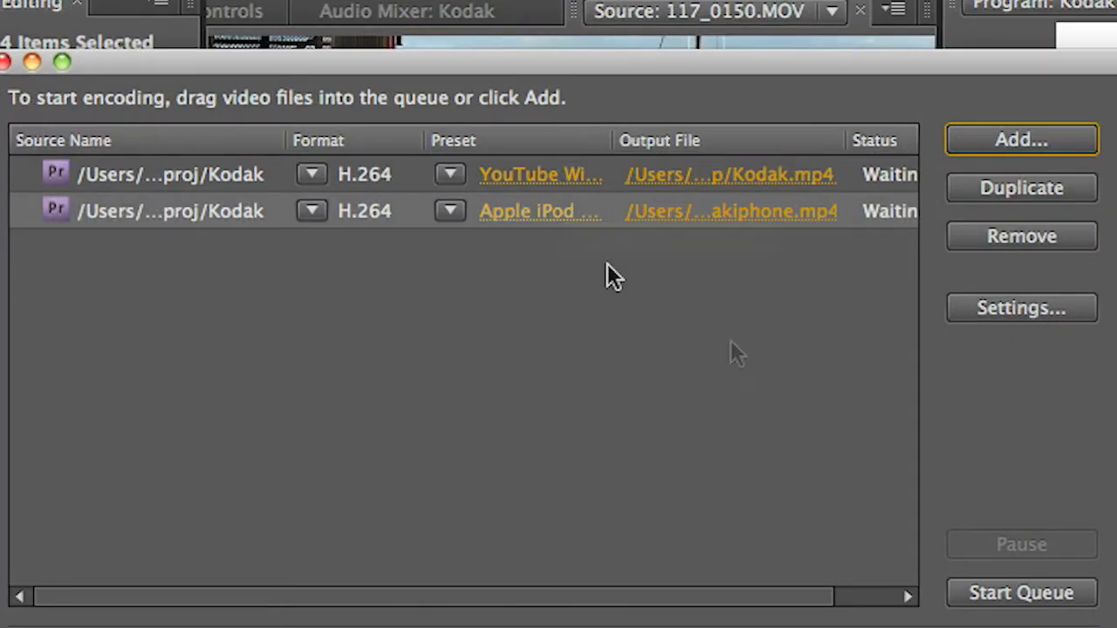
- Encode the Kodak.mp4 and Kodakiphone.mp4 jobs, then close Media Encoder once both finish
{"action": "left_click", "coordinate": [1008, 602]}
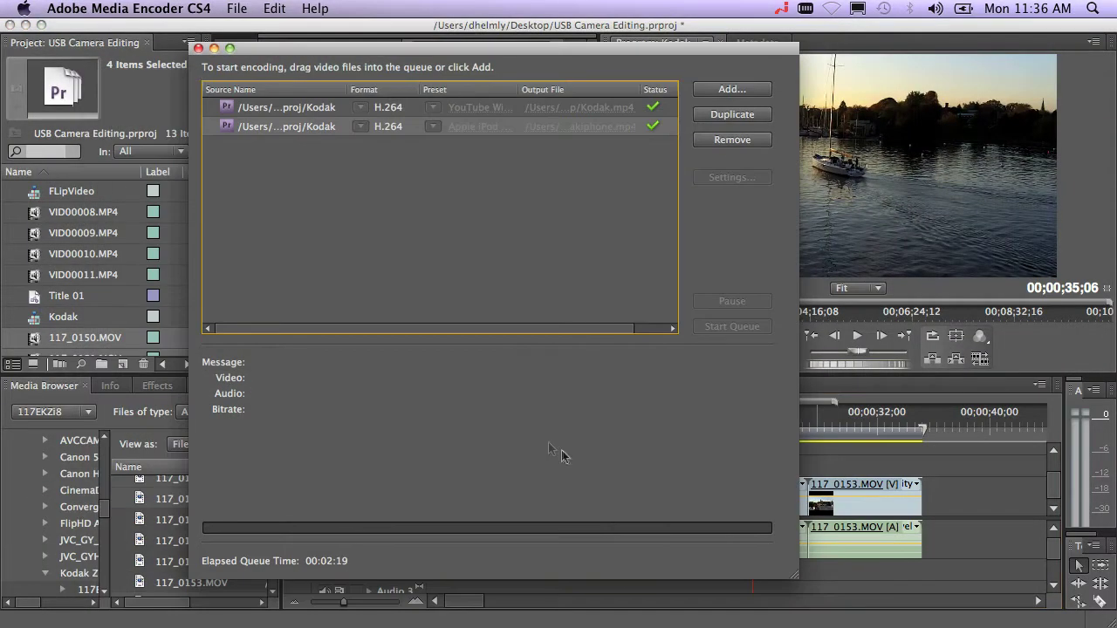
{"action": "left_click", "coordinate": [199, 48]}
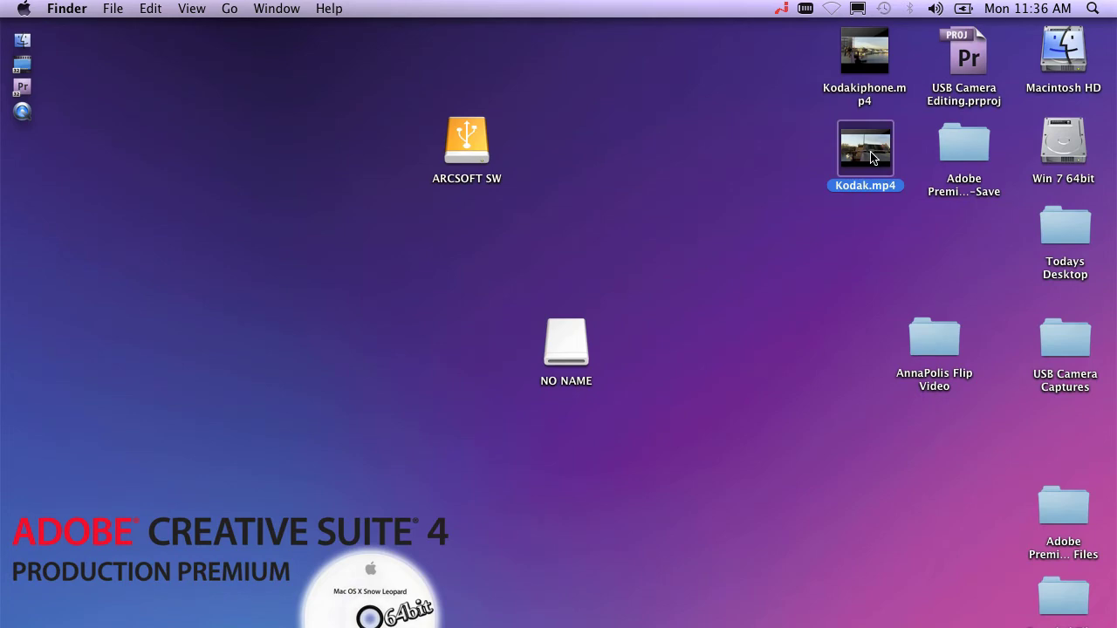
{"action": "key", "text": "space"}
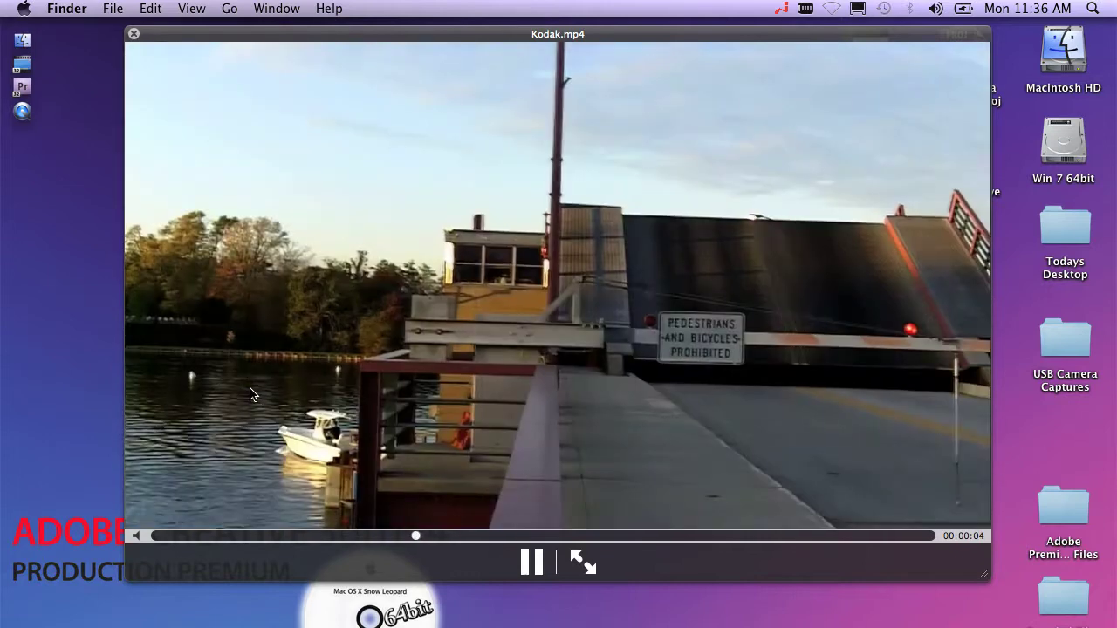
{"action": "left_click", "coordinate": [134, 34]}
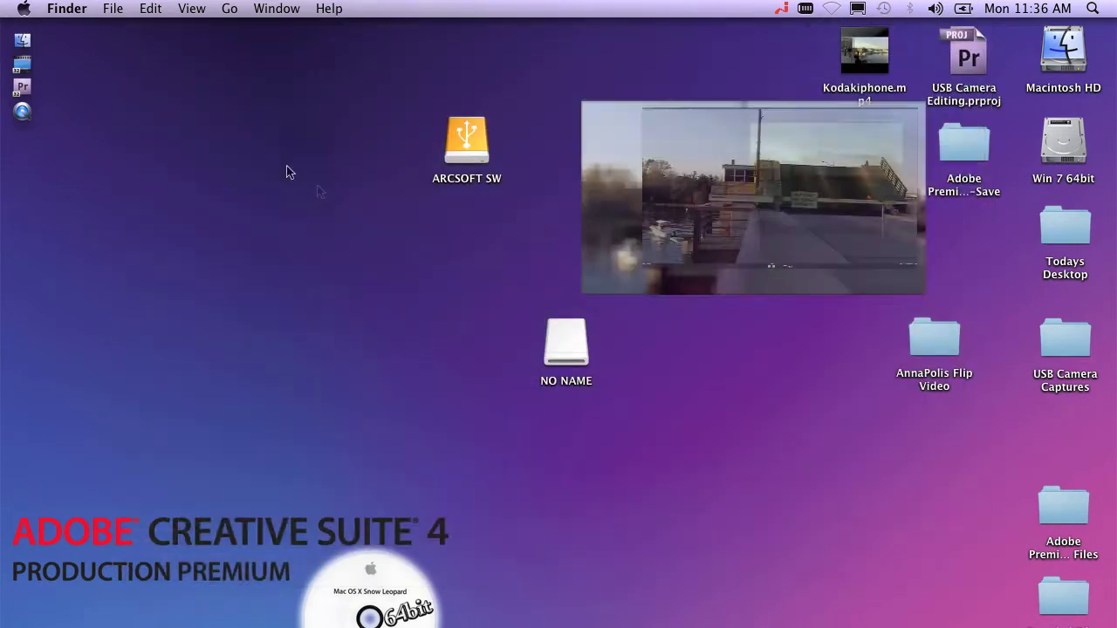
{"action": "left_click", "coordinate": [700, 270]}
{"action": "left_click", "coordinate": [878, 56]}
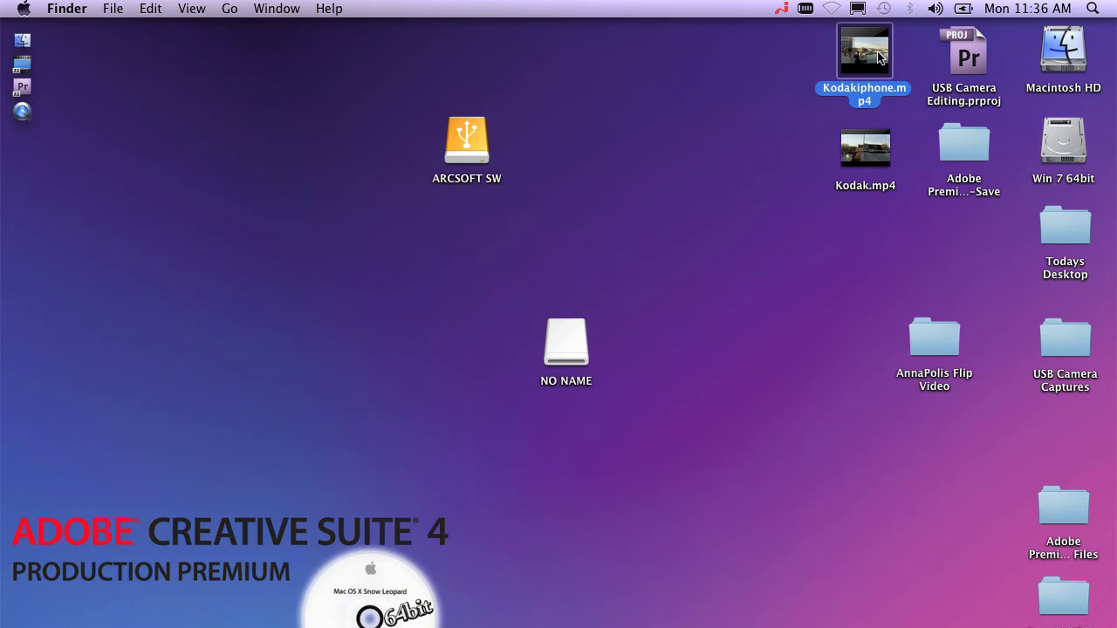
{"action": "key", "text": "space"}
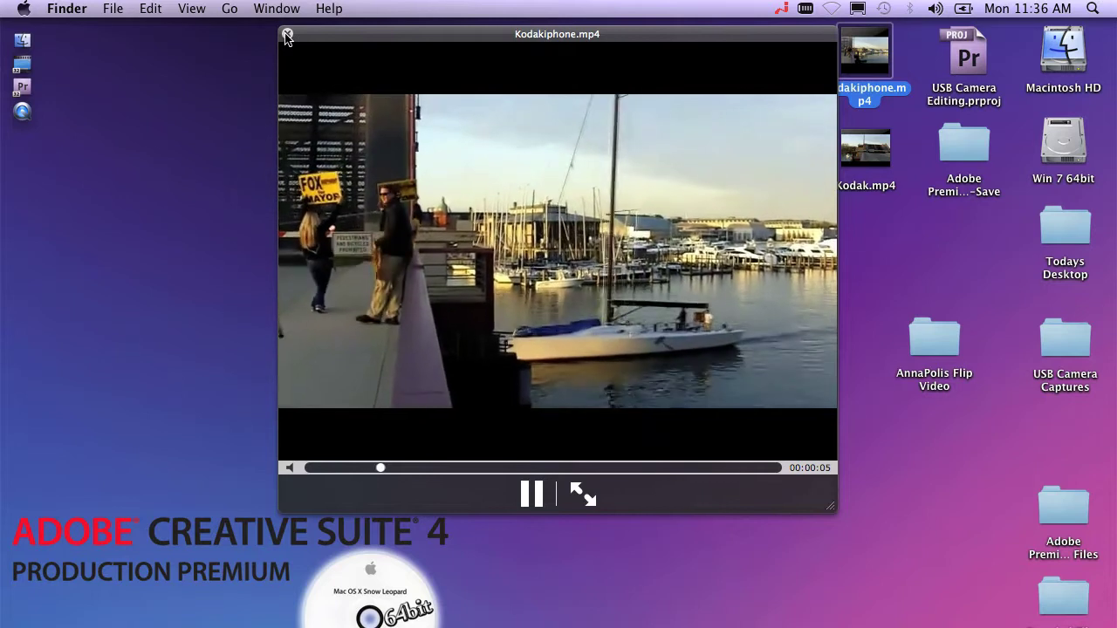
{"action": "left_click", "coordinate": [287, 35]}
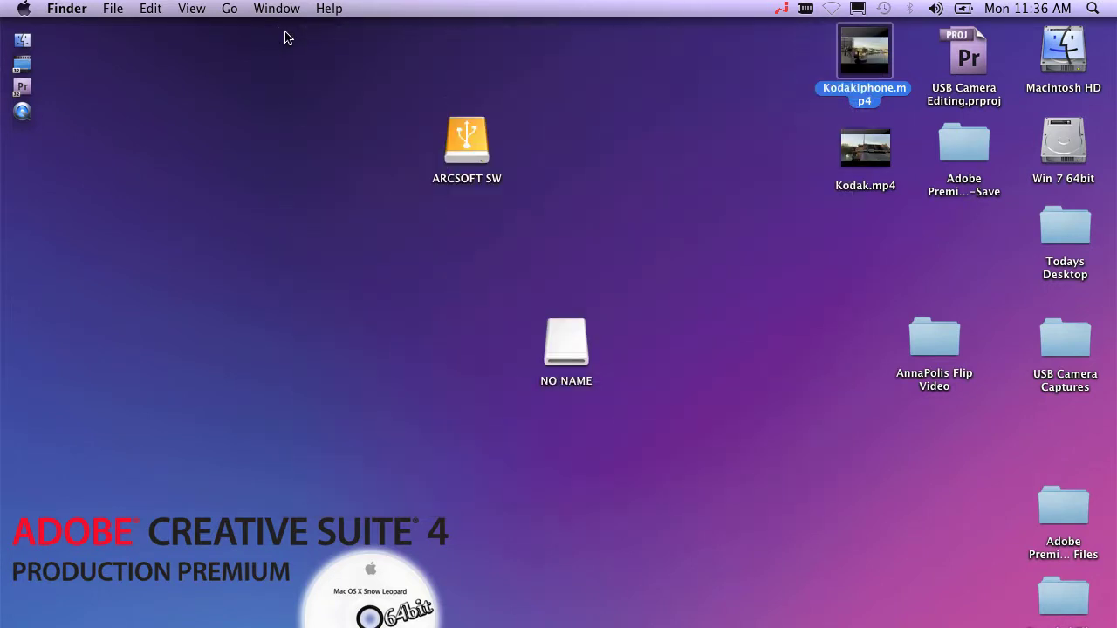
- Bring Premiere Pro back to the front from the dock
{"action": "left_click", "coordinate": [23, 87]}
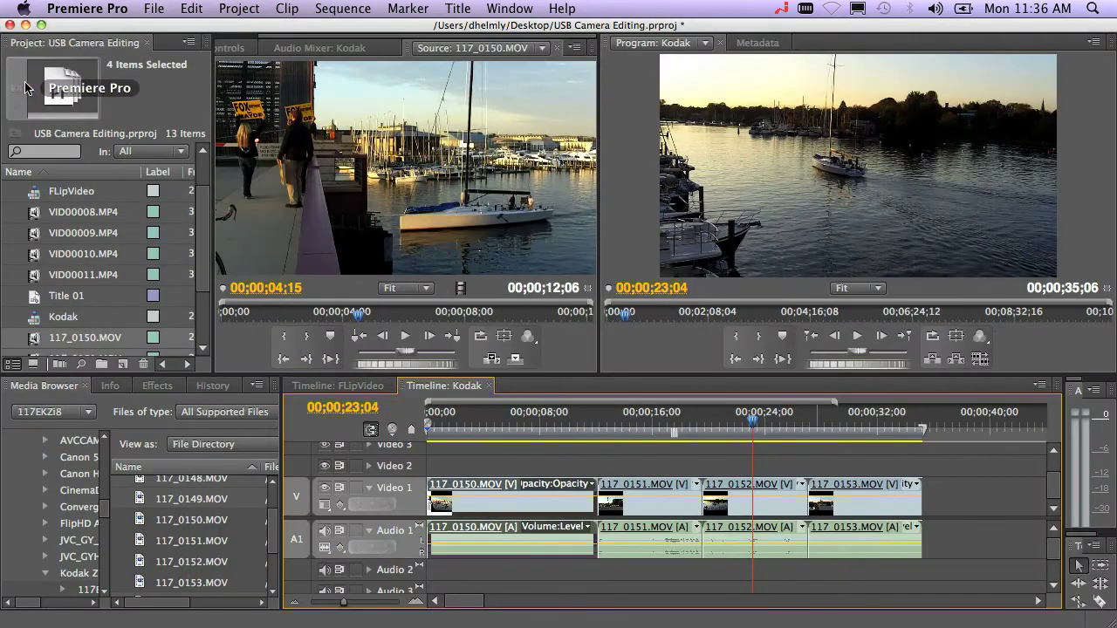